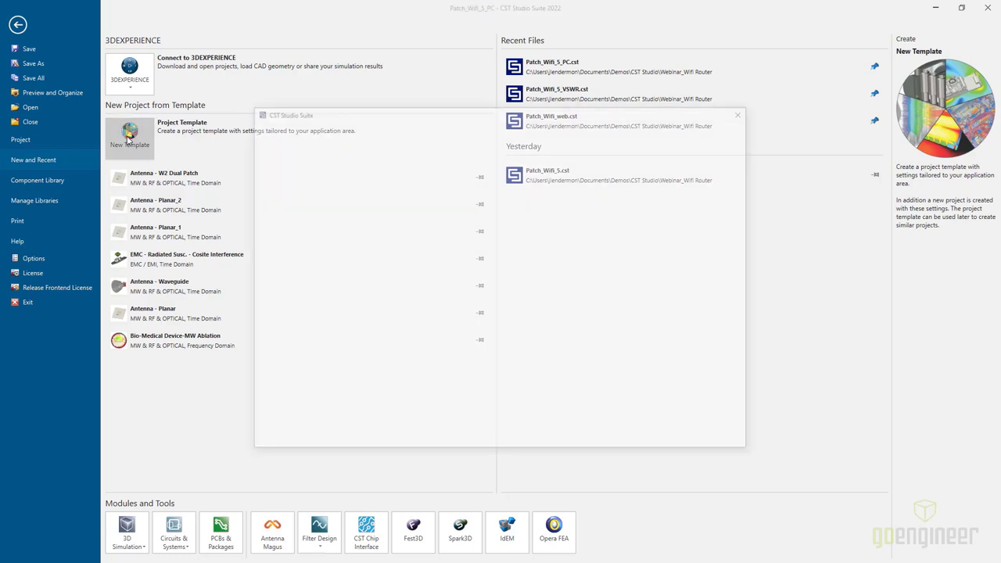
Start a new project template, browse the workflow areas, and pick Antennas under Microwaves & RF/Optical.
click(129, 139)
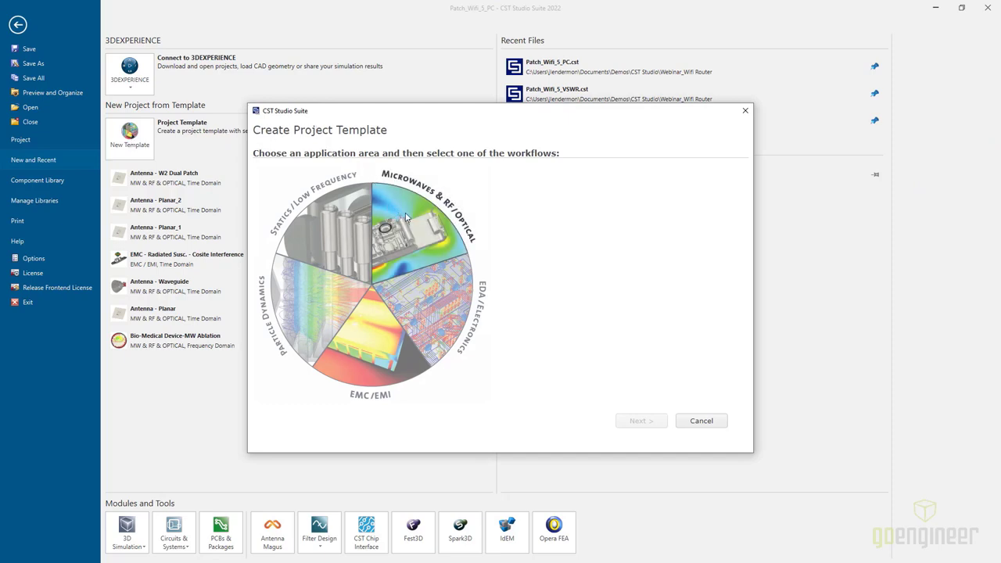
click(438, 313)
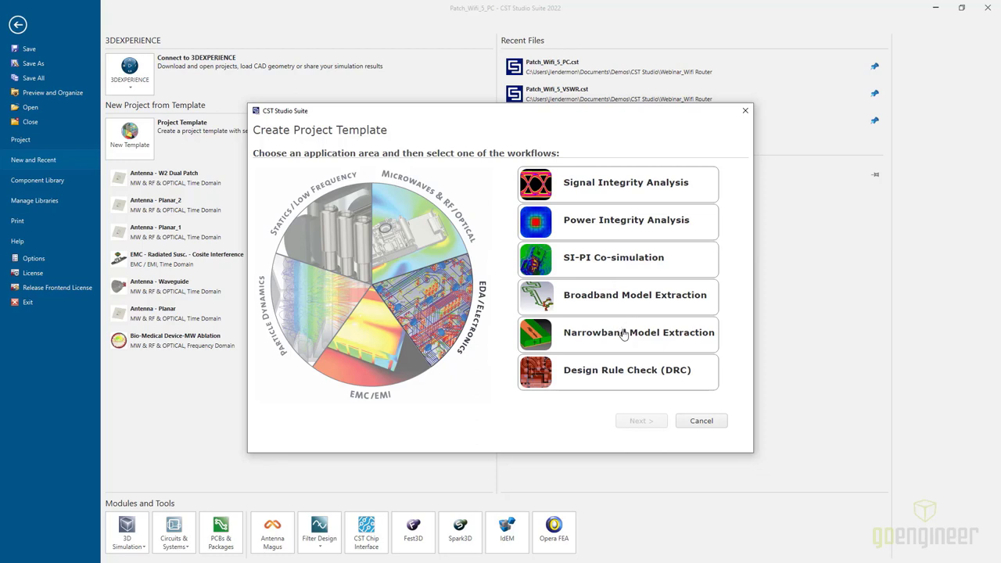
click(369, 348)
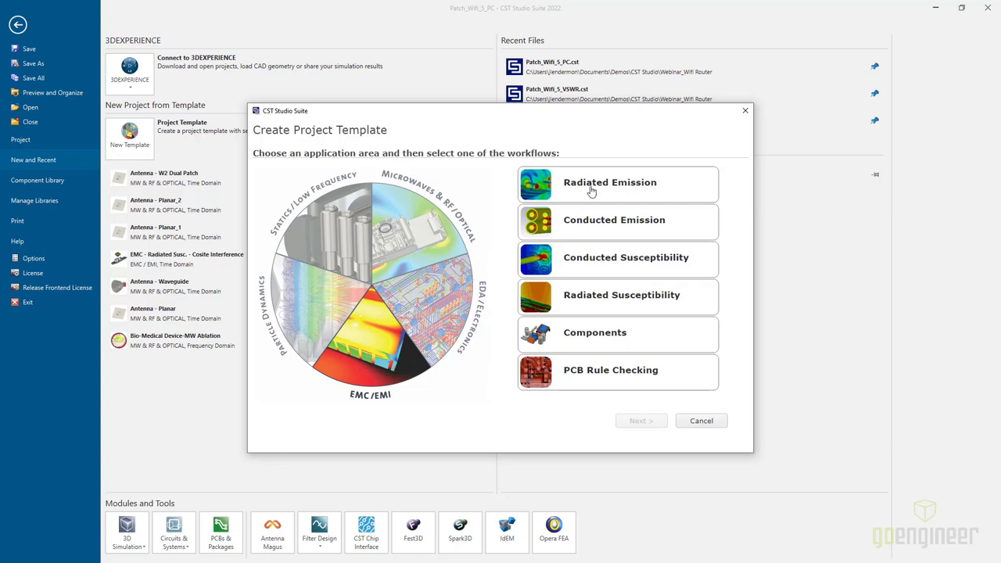
click(304, 311)
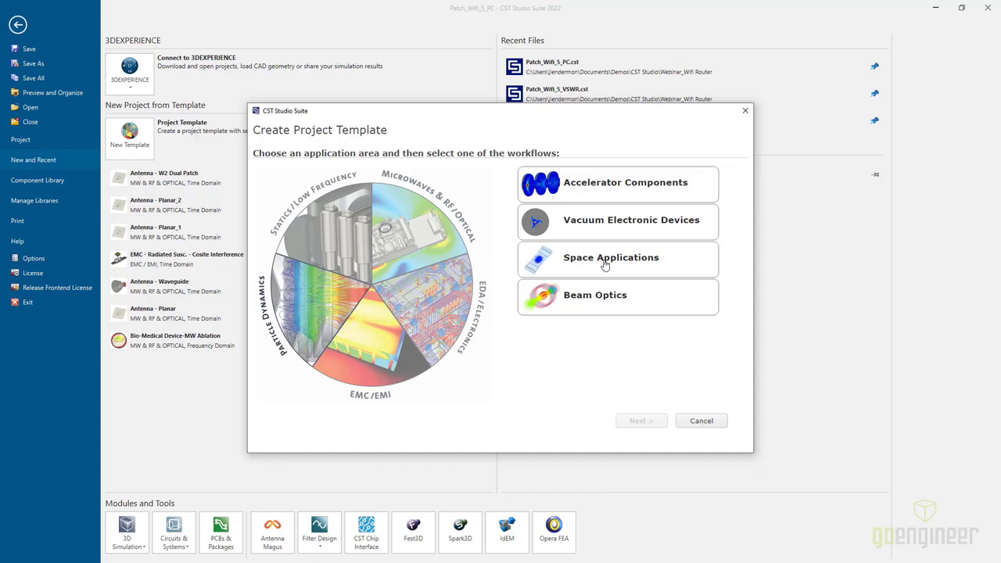
click(346, 237)
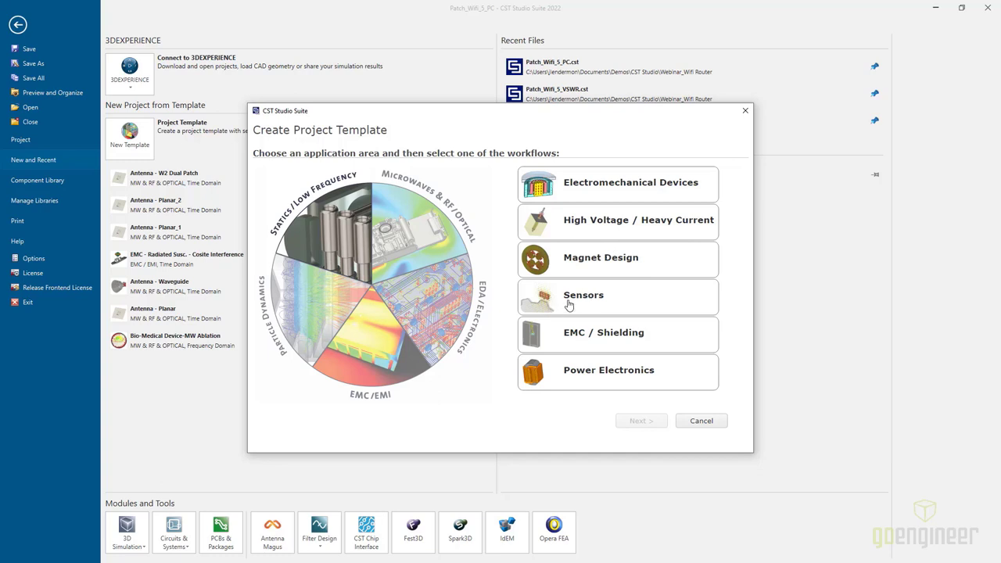
click(410, 206)
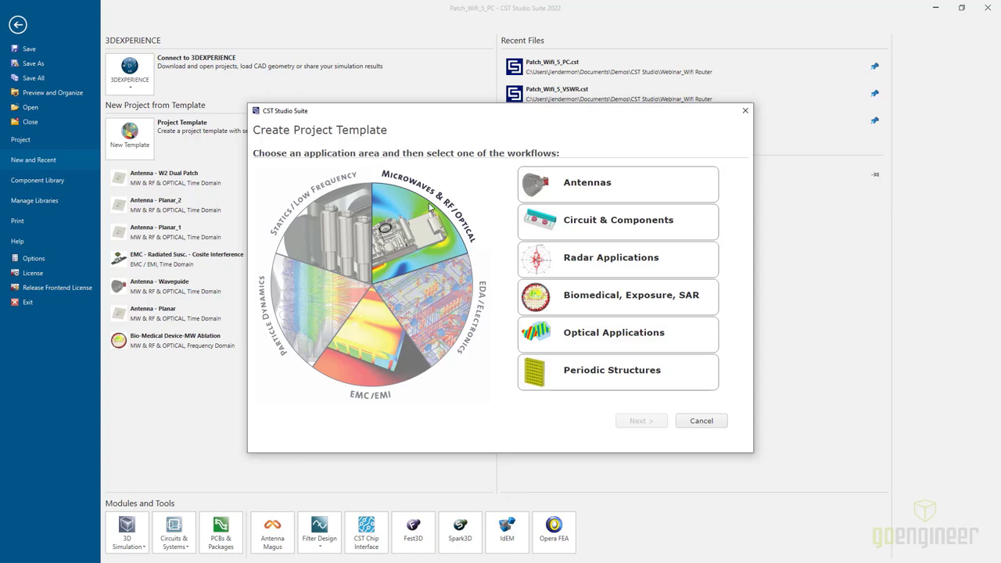
click(584, 193)
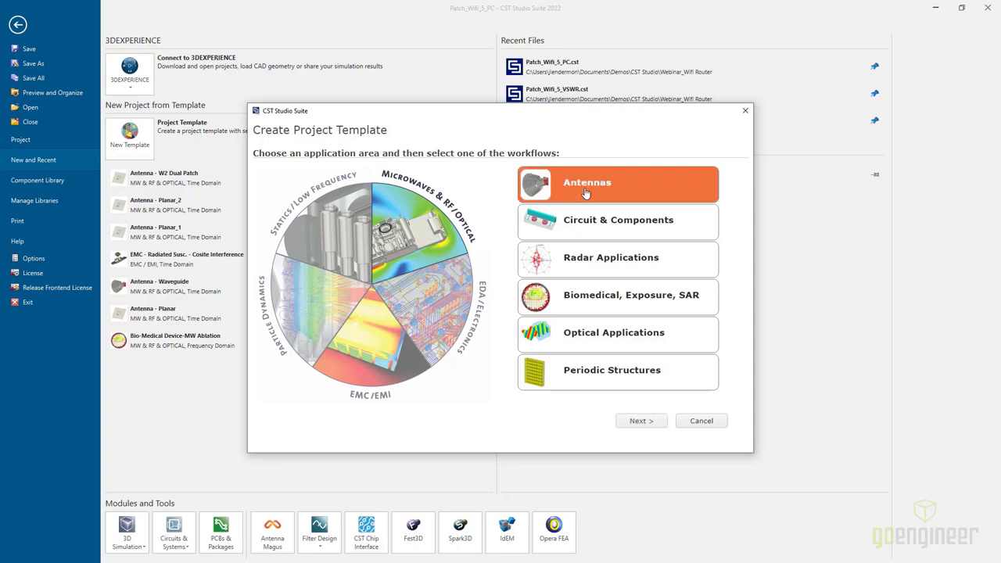
Choose a Planar (Patch, Slot, etc.) antenna and accept the Time Domain solver and default units.
click(647, 423)
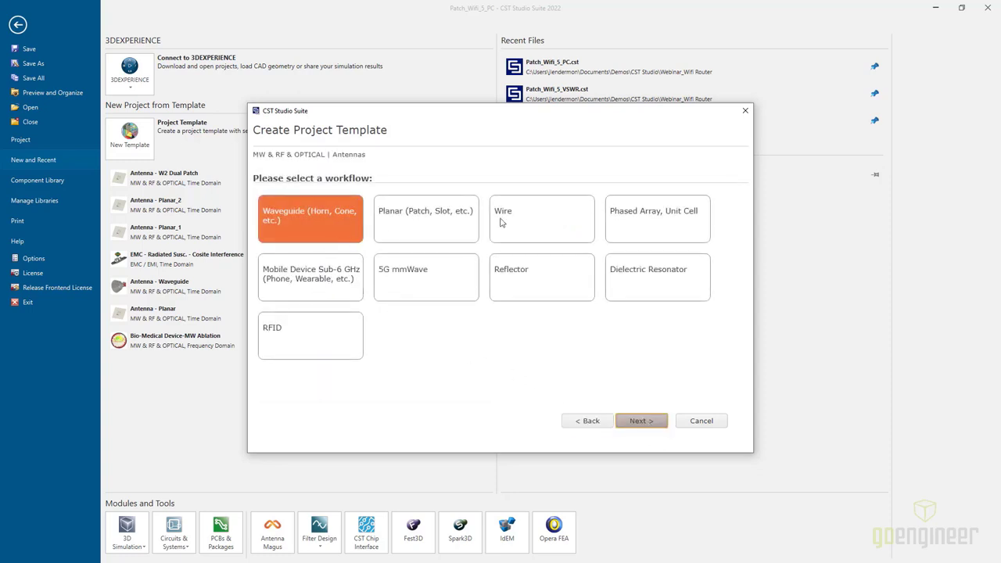
click(444, 233)
click(641, 421)
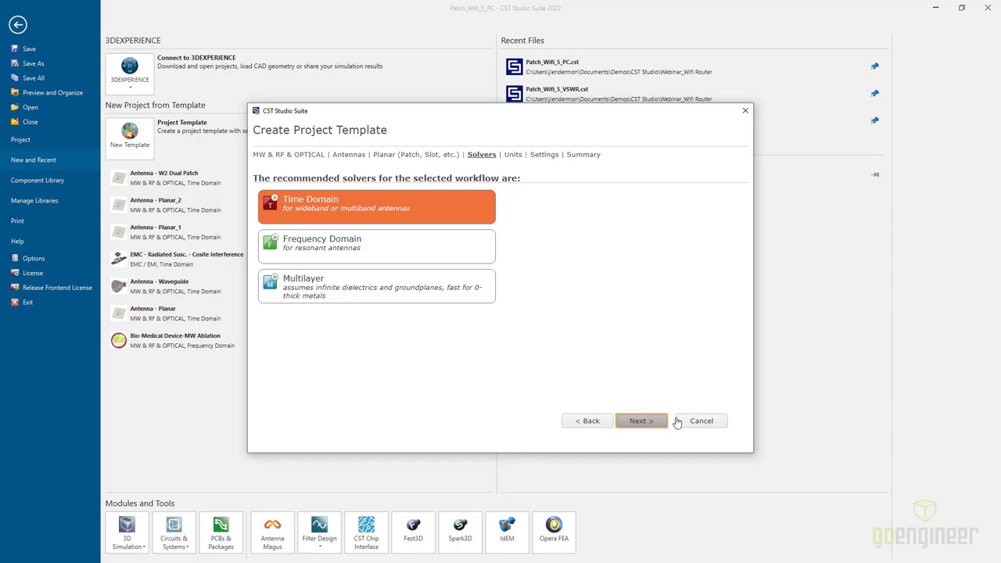
click(639, 422)
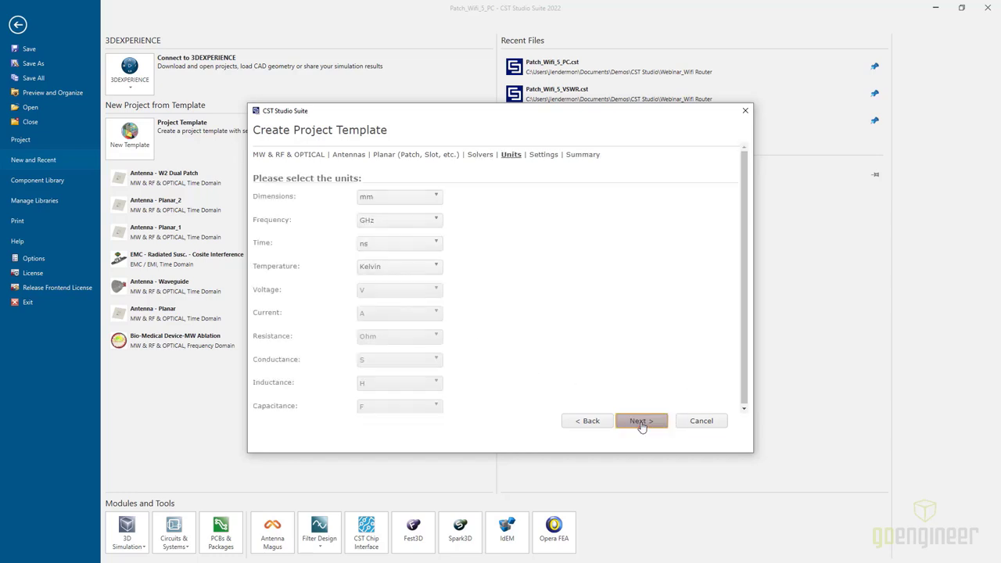
click(639, 421)
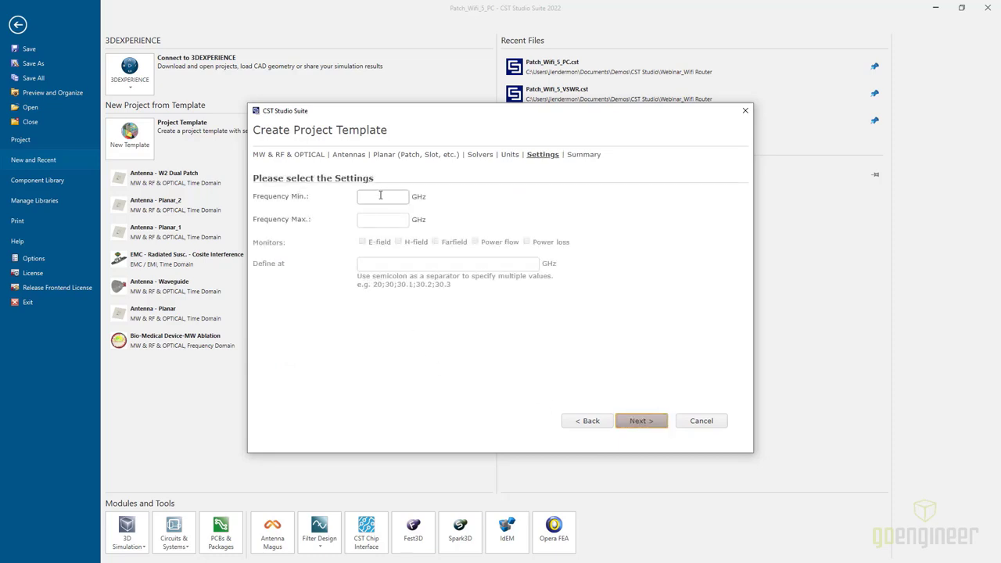
Look at the minimum and maximum frequency fields, then cancel the template wizard.
click(380, 195)
click(381, 224)
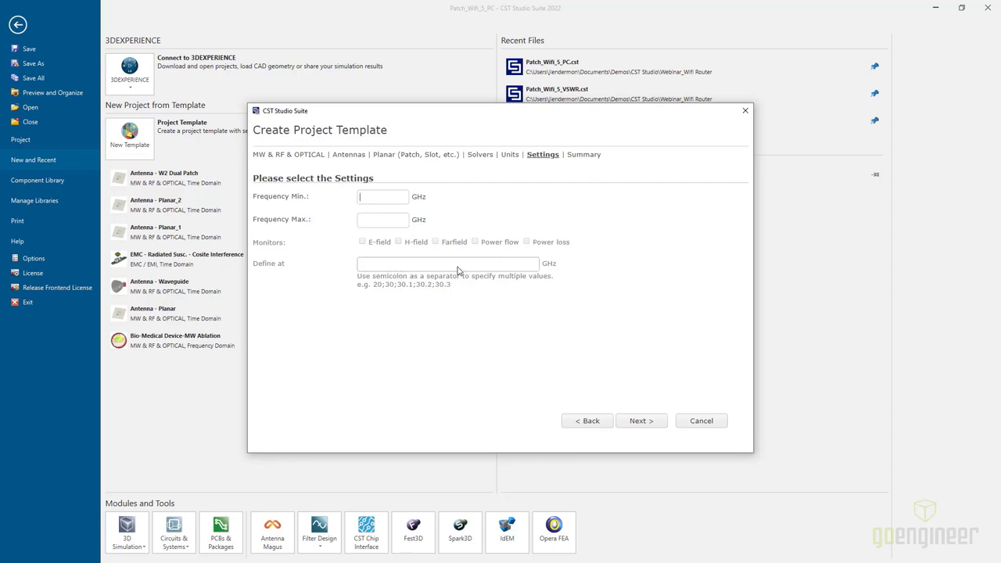
click(699, 423)
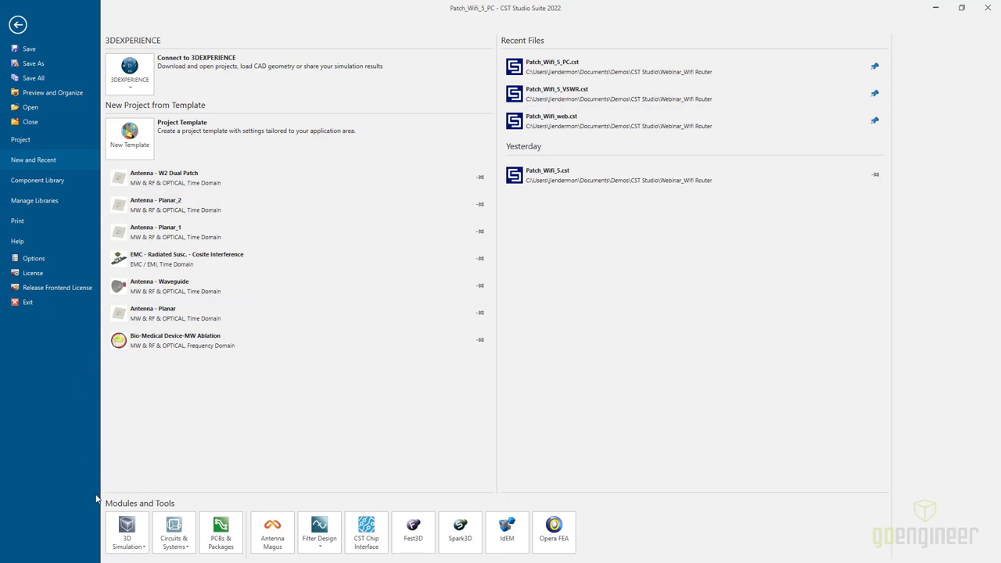
Browse the 3D Simulation and Circuits & Systems module lists, then launch Antenna Magus.
mouse_move(125, 532)
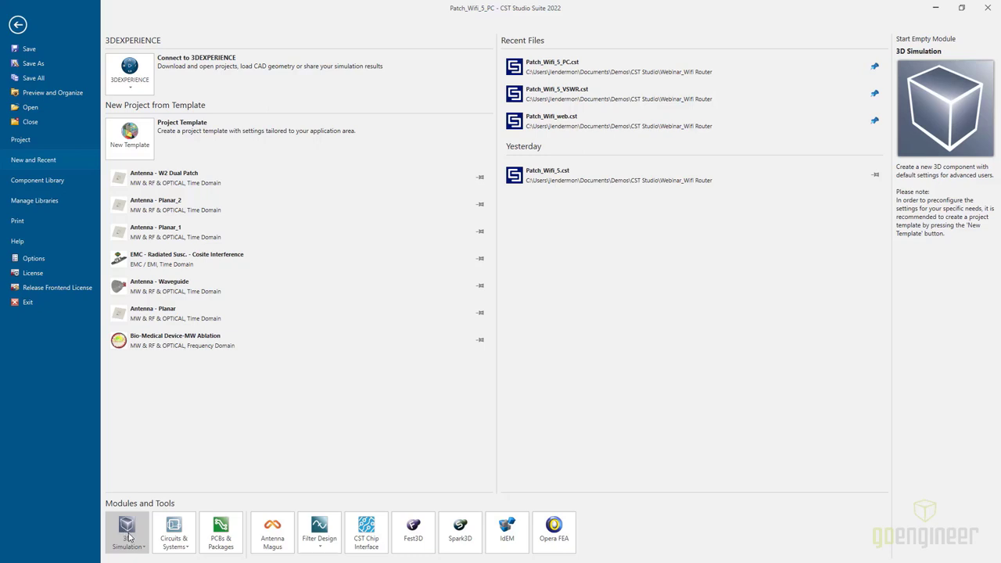
click(136, 543)
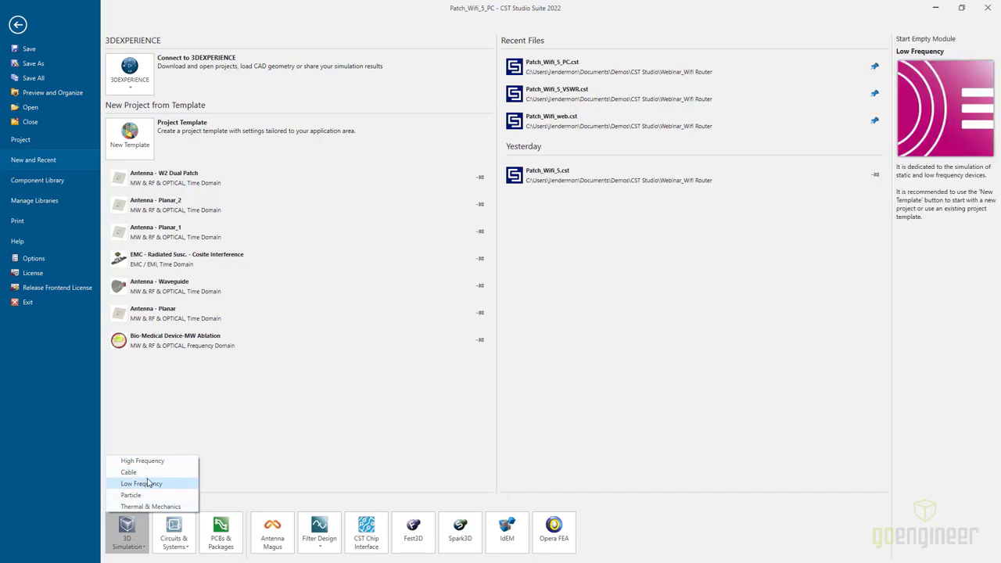
mouse_move(147, 507)
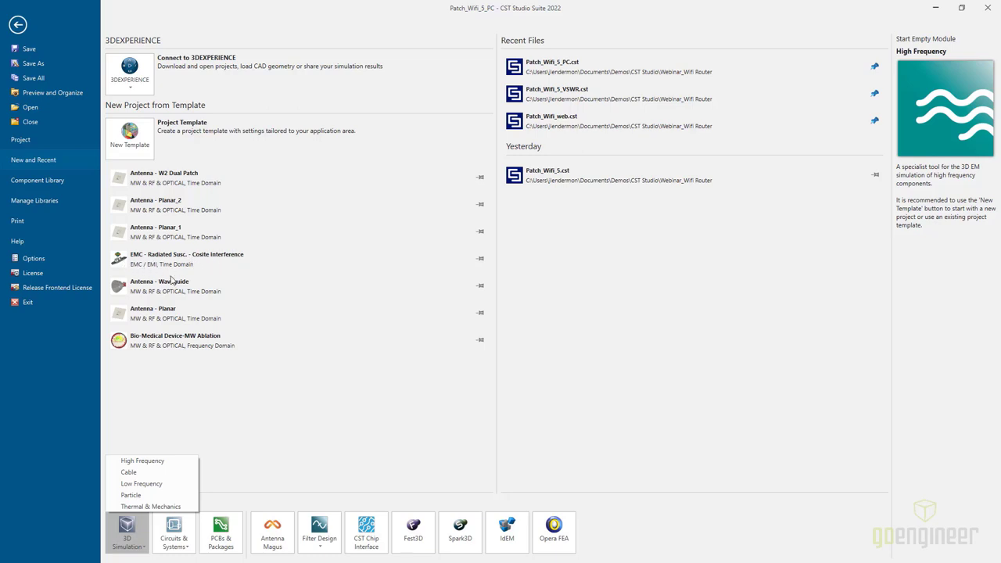
click(179, 547)
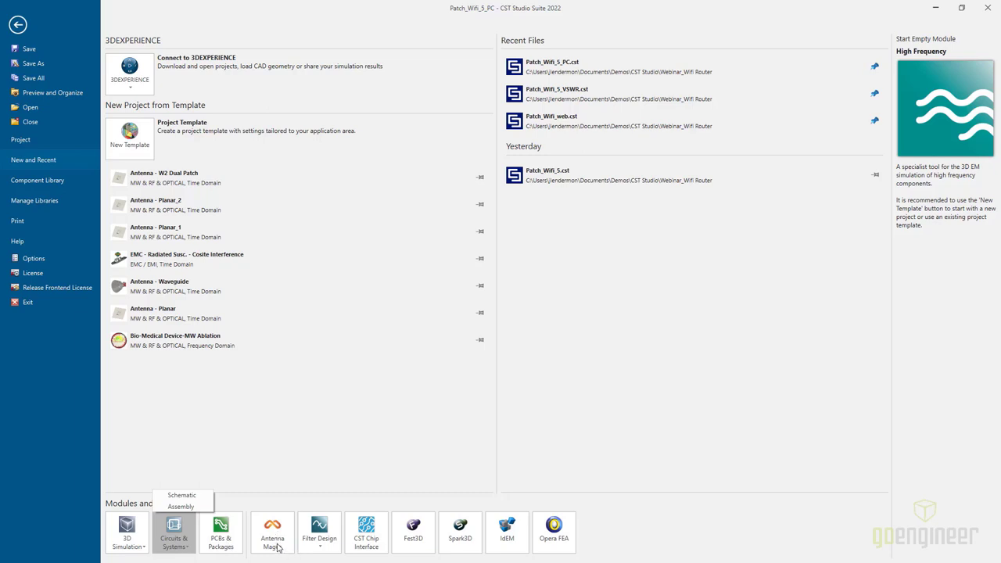
click(280, 476)
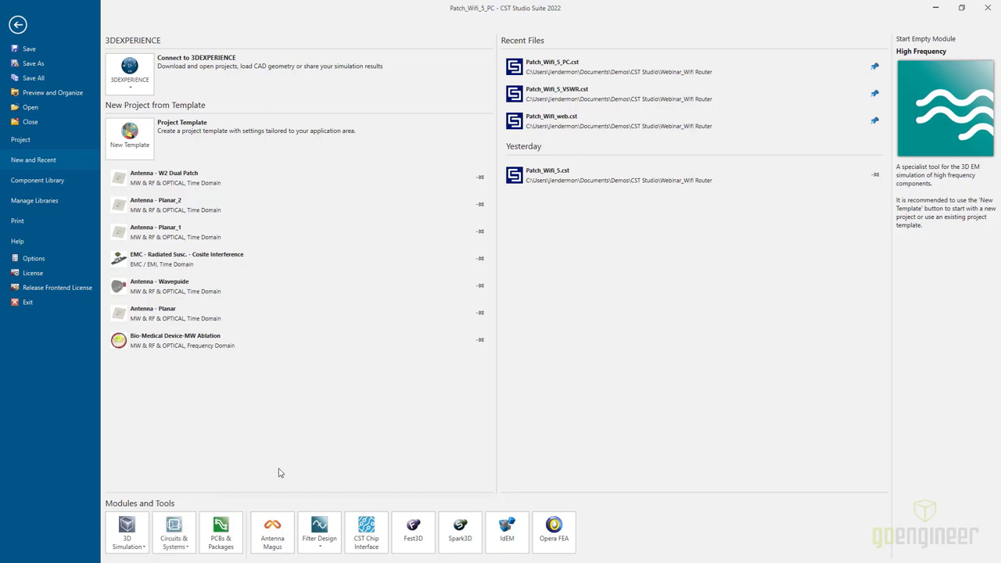
mouse_move(275, 529)
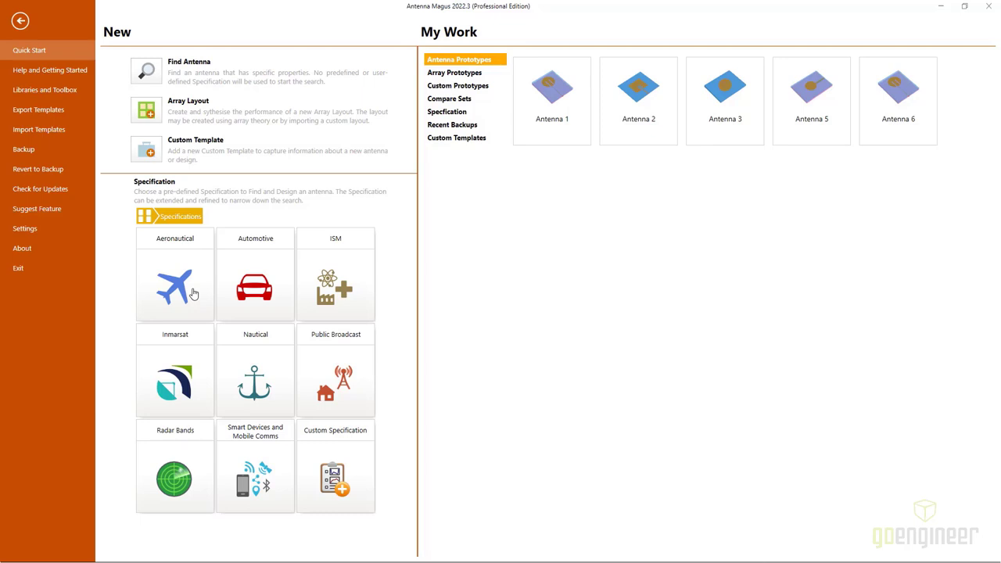
Filter specifications to Smart Devices and Mobile Comms > WLAN and apply WLAN 5 (802.11a/h/j/n/ac).
click(269, 463)
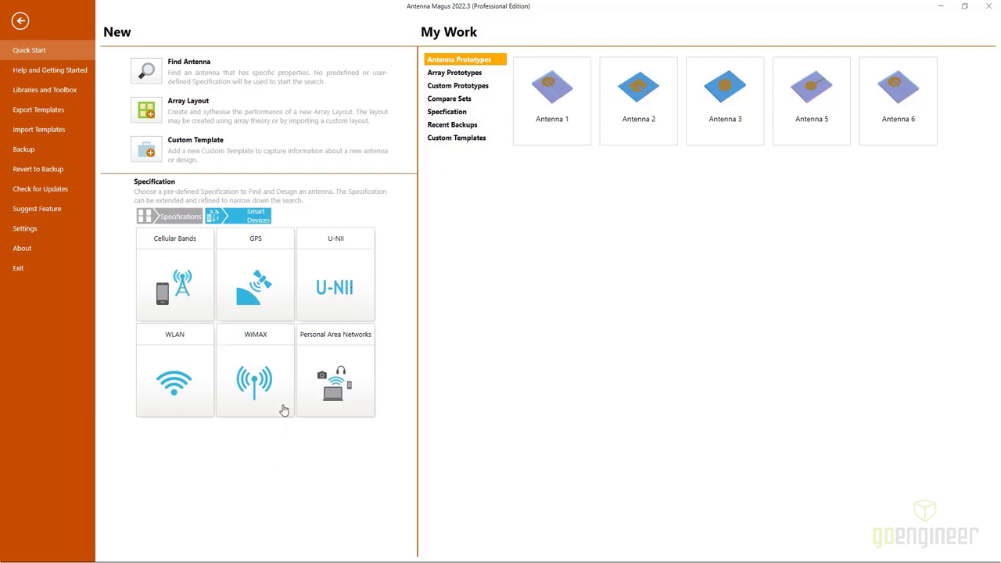
click(175, 394)
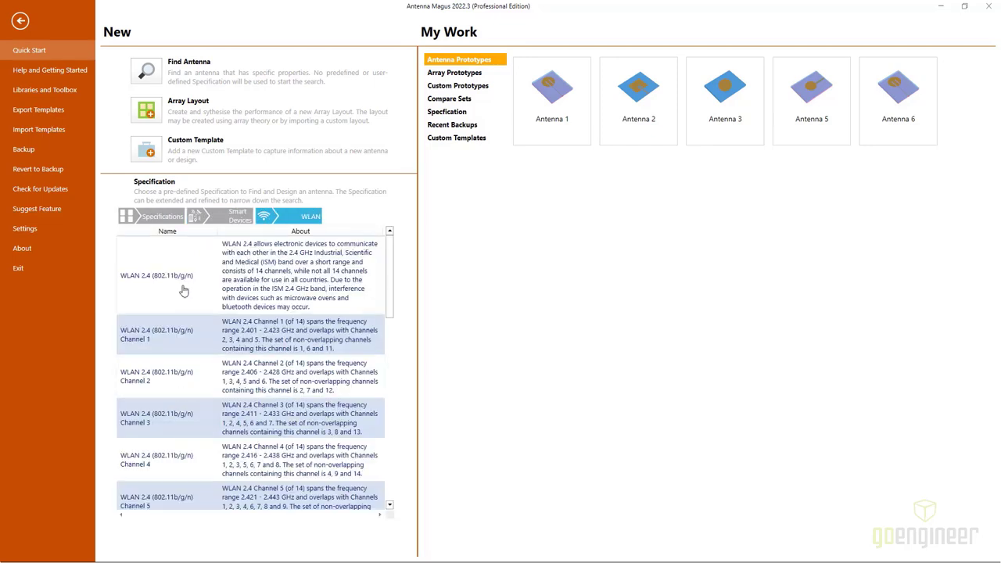
scroll(183, 291, down, 1)
scroll(183, 290, up, 1)
scroll(180, 313, down, 10)
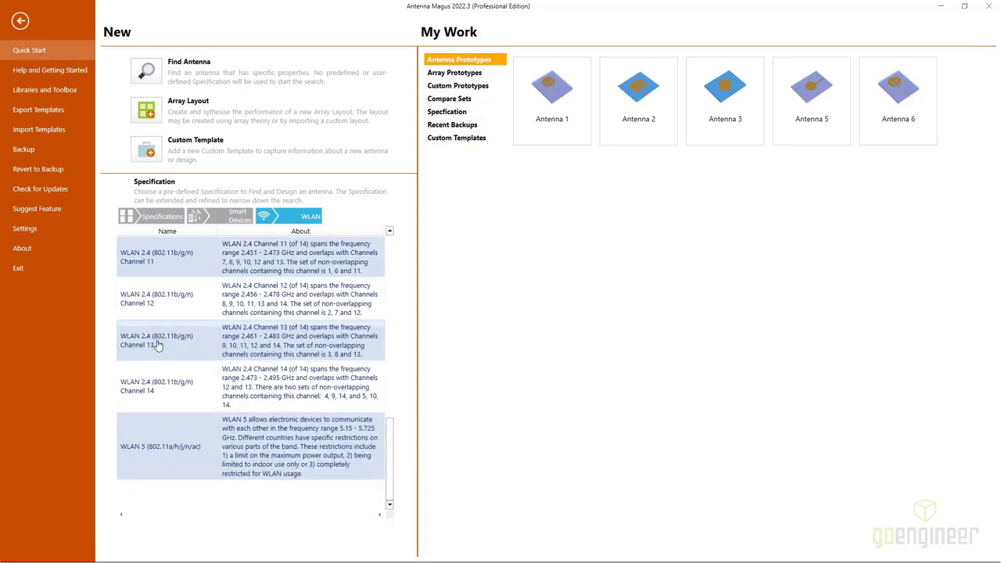
double_click(163, 451)
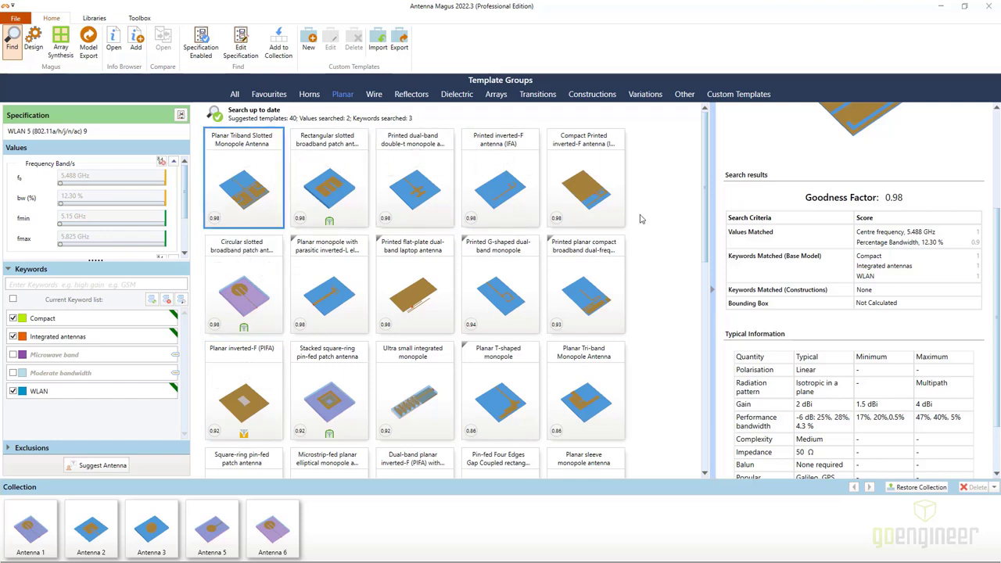
Select the Circular slotted broadband patch antenna among the WLAN 5 suggestions.
scroll(635, 274, down, 8)
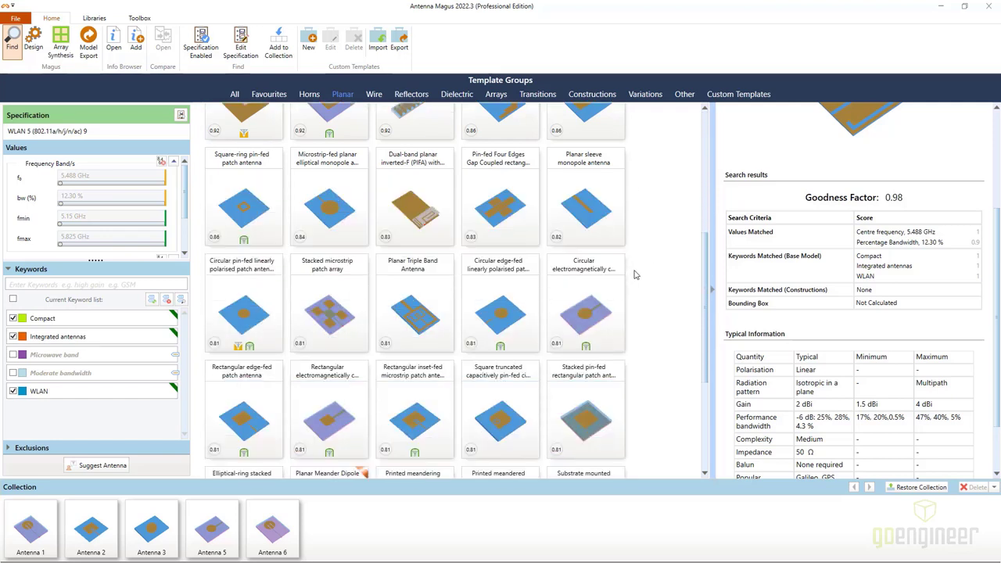
scroll(634, 274, down, 5)
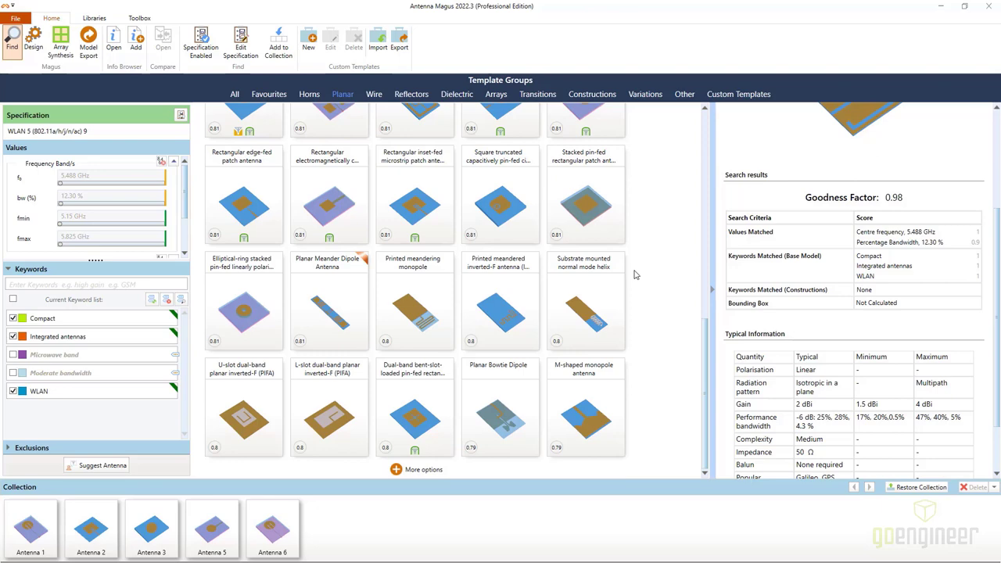
mouse_move(243, 279)
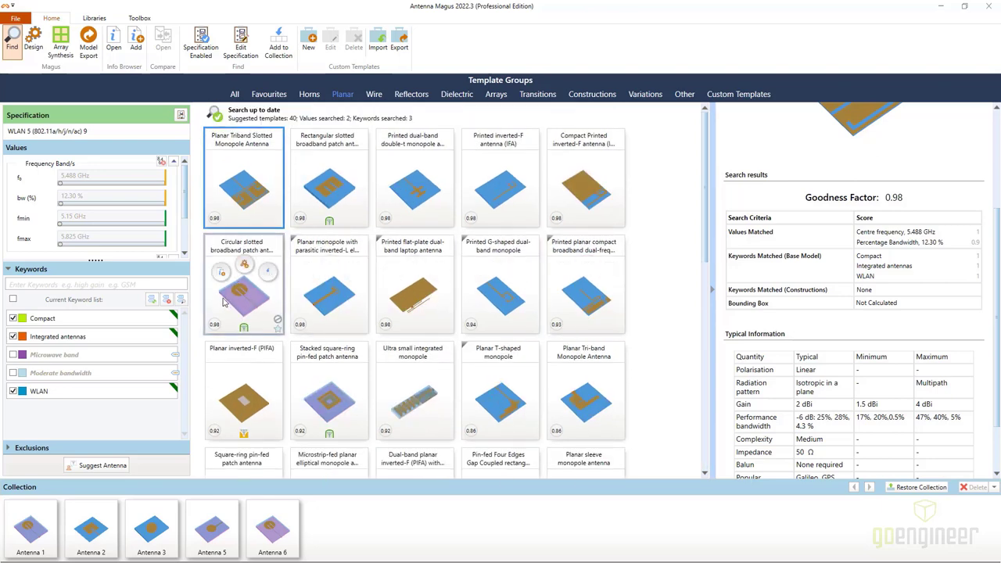
click(224, 304)
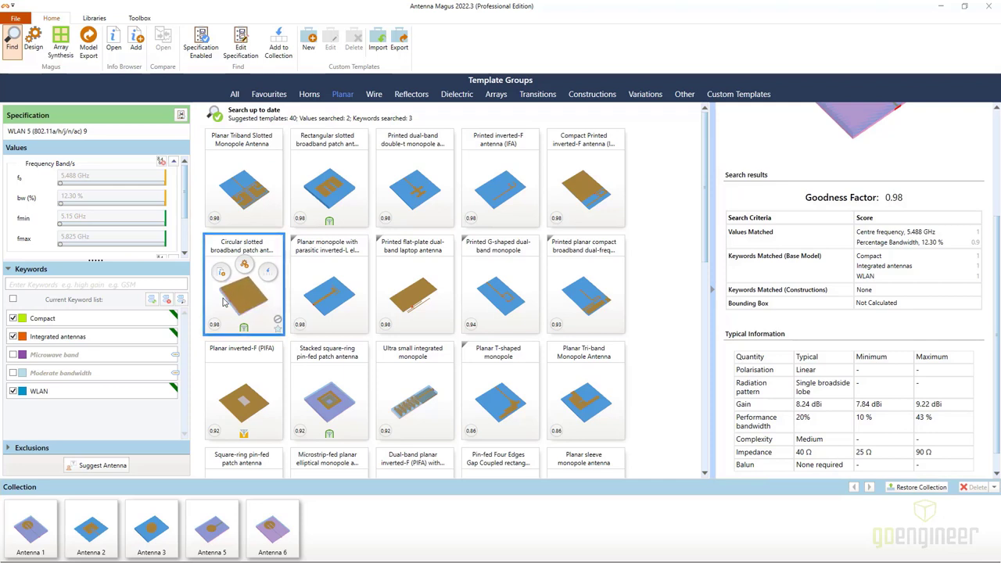
Review its typical information: goodness factor 0.98, 8.24 dBi gain, 40 Ω impedance.
scroll(807, 150, up, 3)
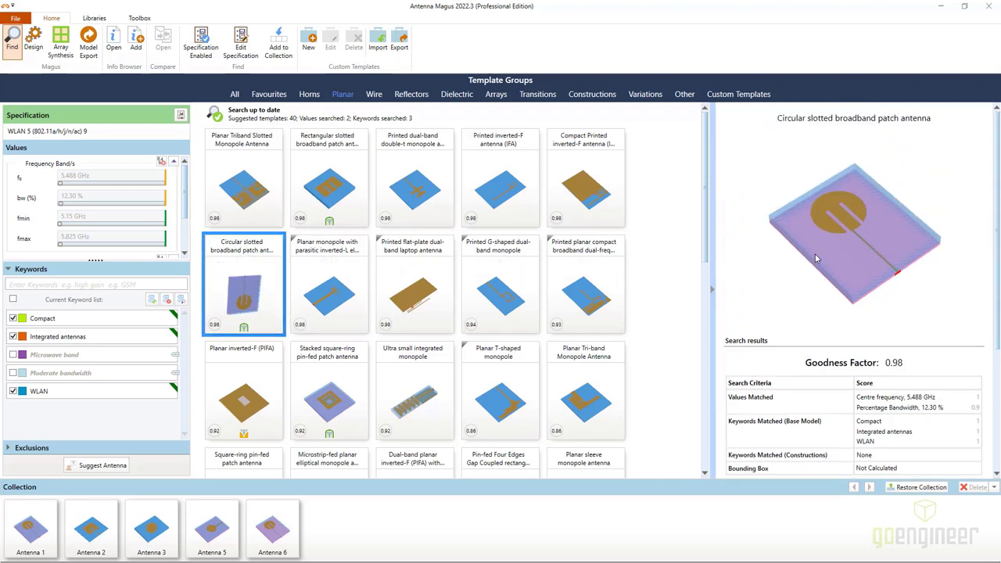
scroll(813, 270, down, 3)
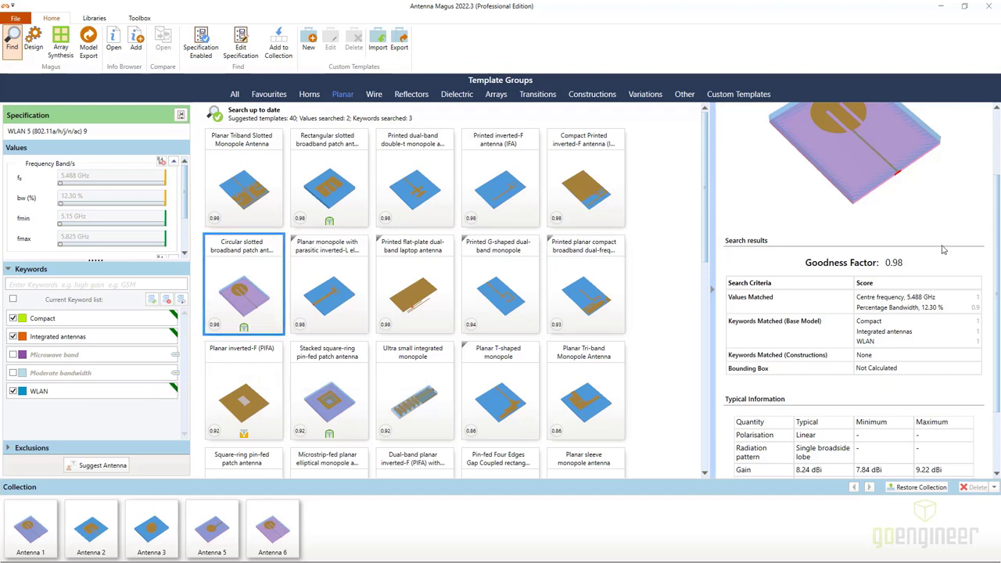
scroll(852, 272, down, 1)
scroll(852, 272, down, 3)
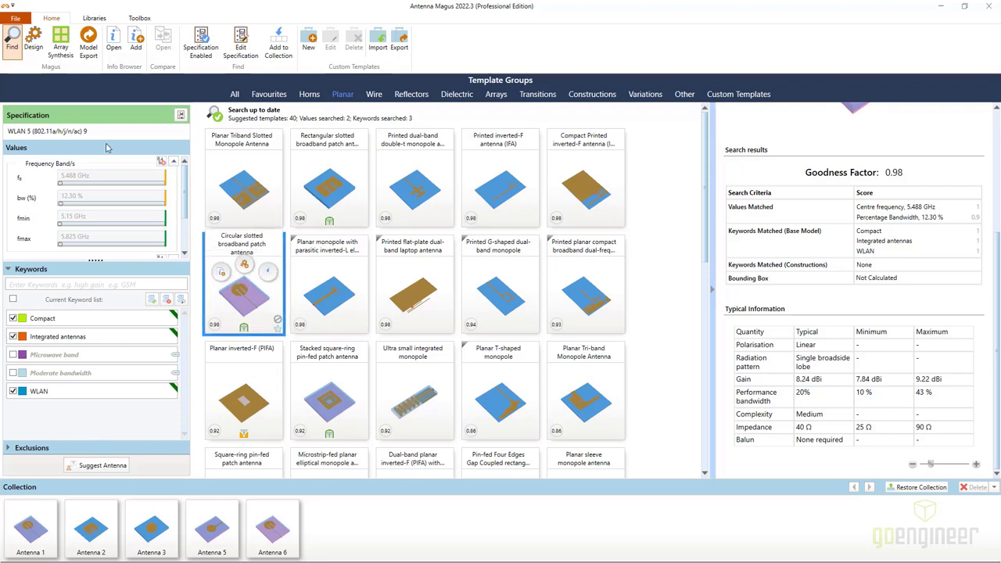
click(34, 39)
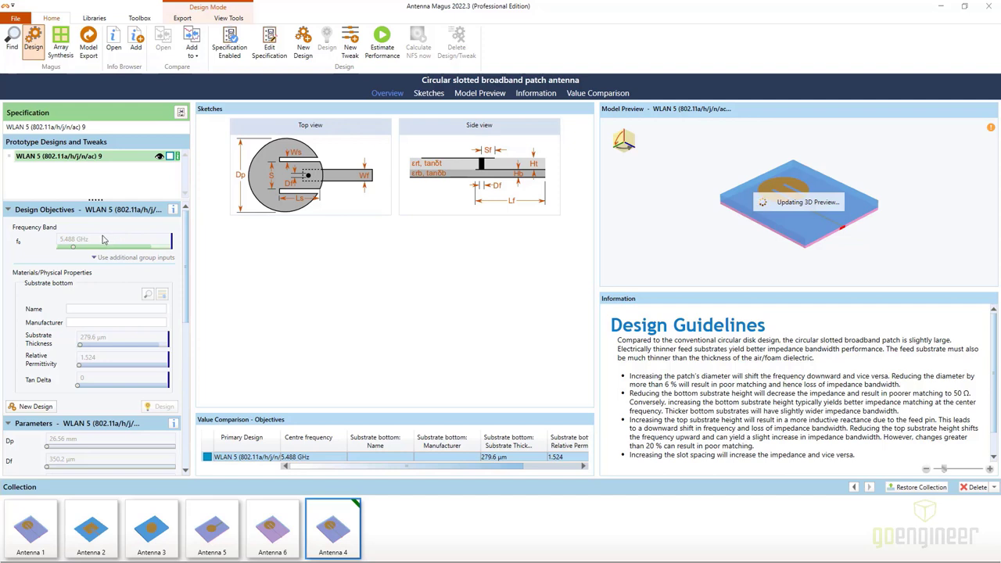
mouse_move(100, 243)
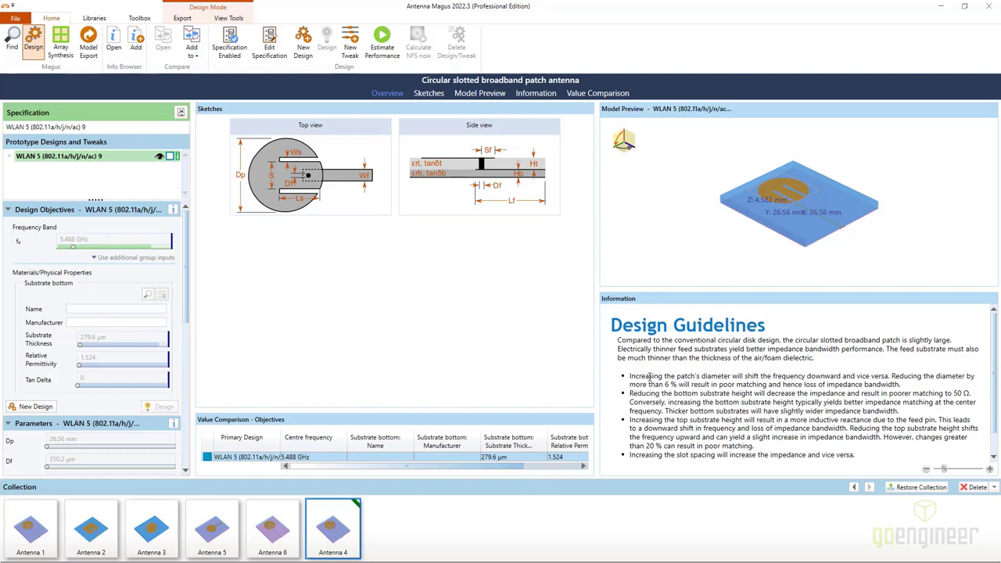
scroll(696, 363, down, 1)
scroll(695, 363, up, 1)
Make Antenna 6 current, check its estimated reflection coefficient, and switch to Model Export mode.
click(272, 539)
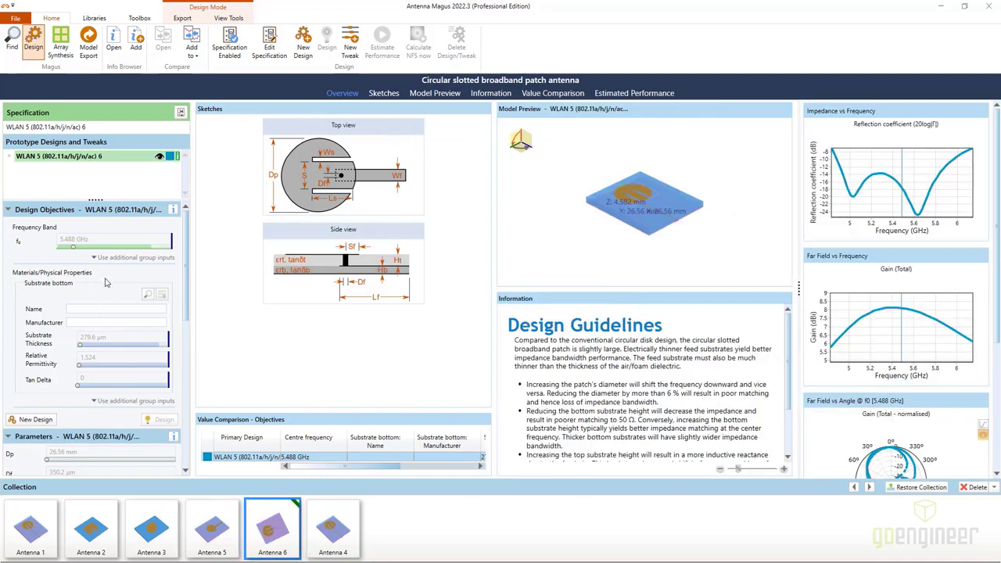
scroll(178, 255, down, 2)
scroll(179, 254, up, 2)
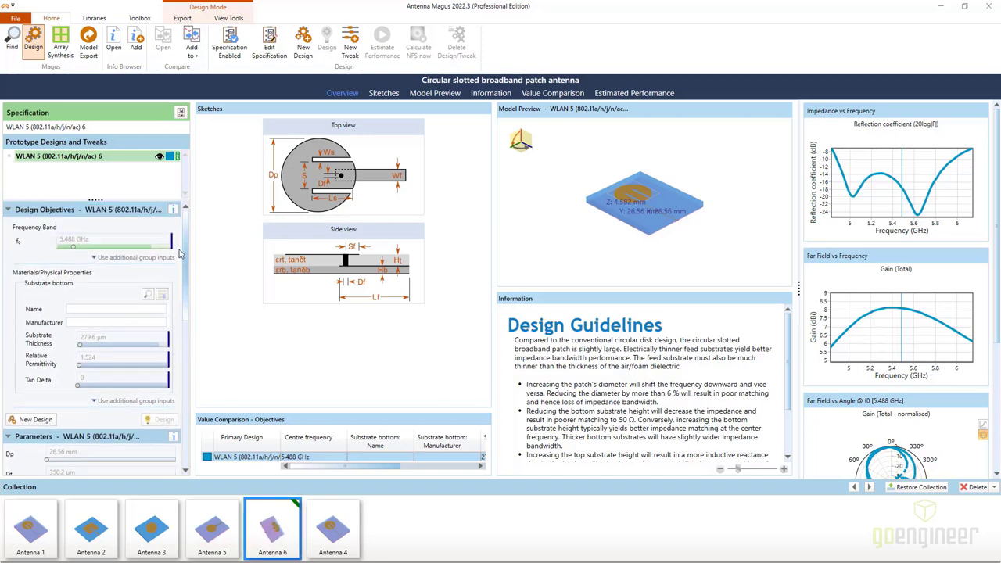
click(623, 94)
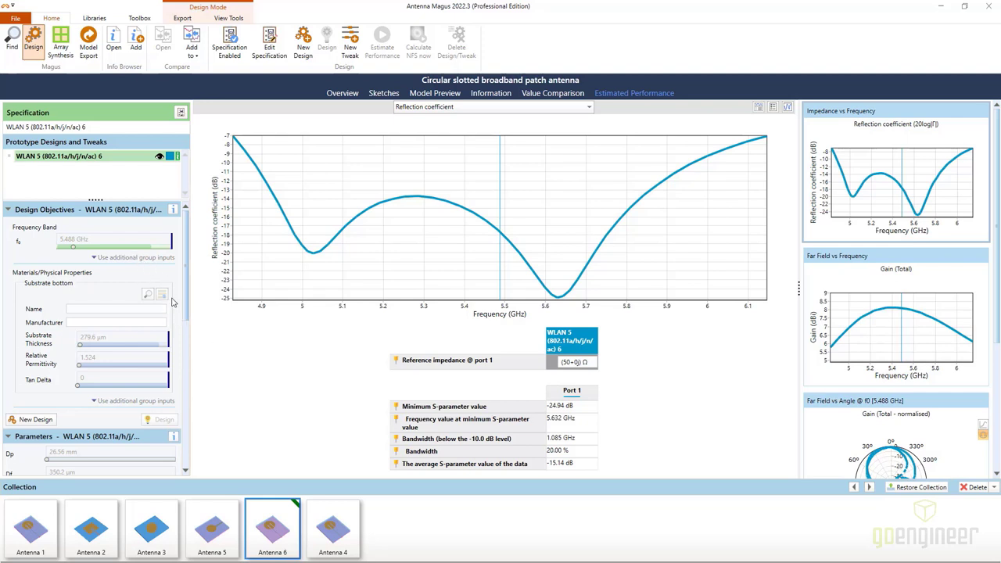
drag(186, 283, 204, 423)
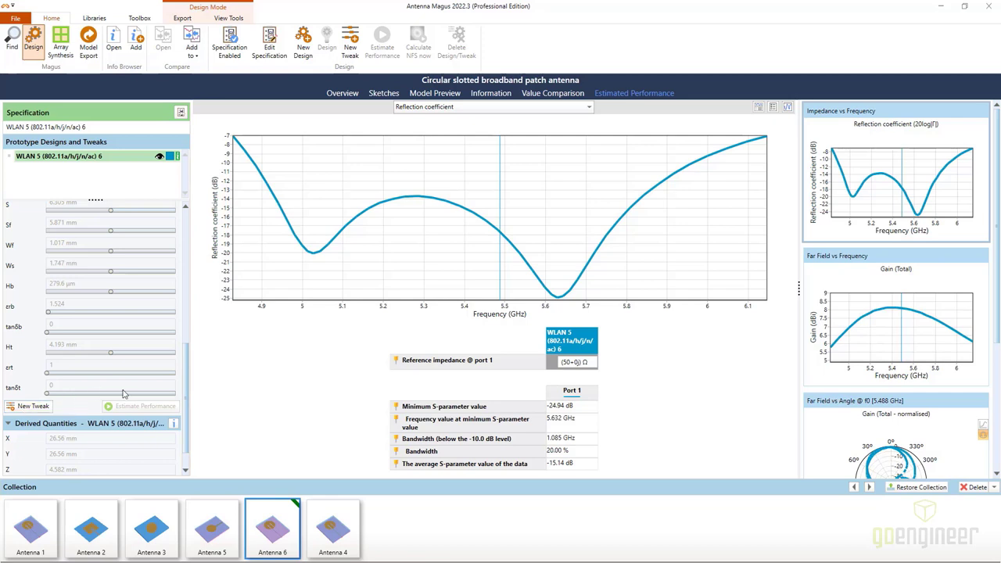
scroll(132, 396, up, 8)
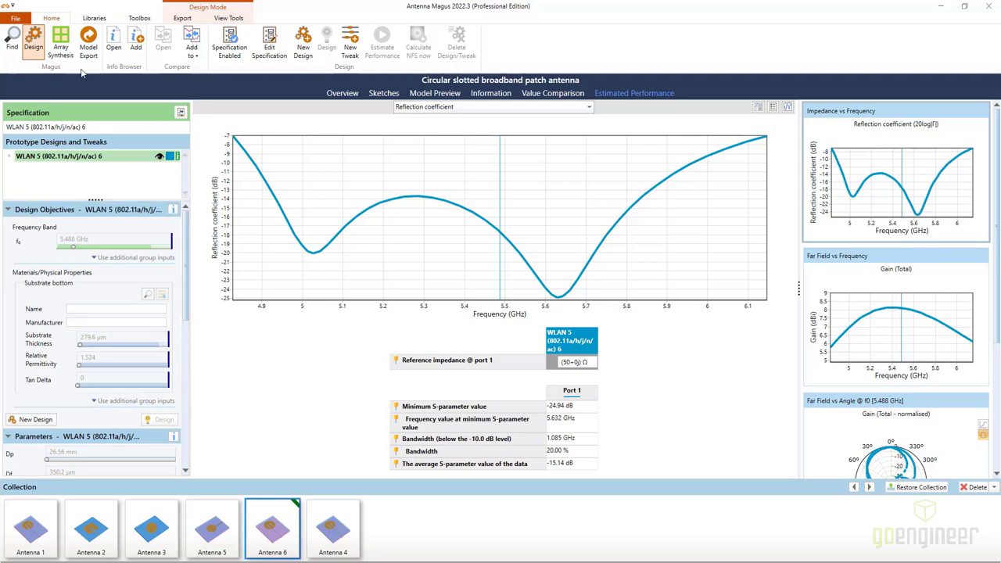
click(89, 39)
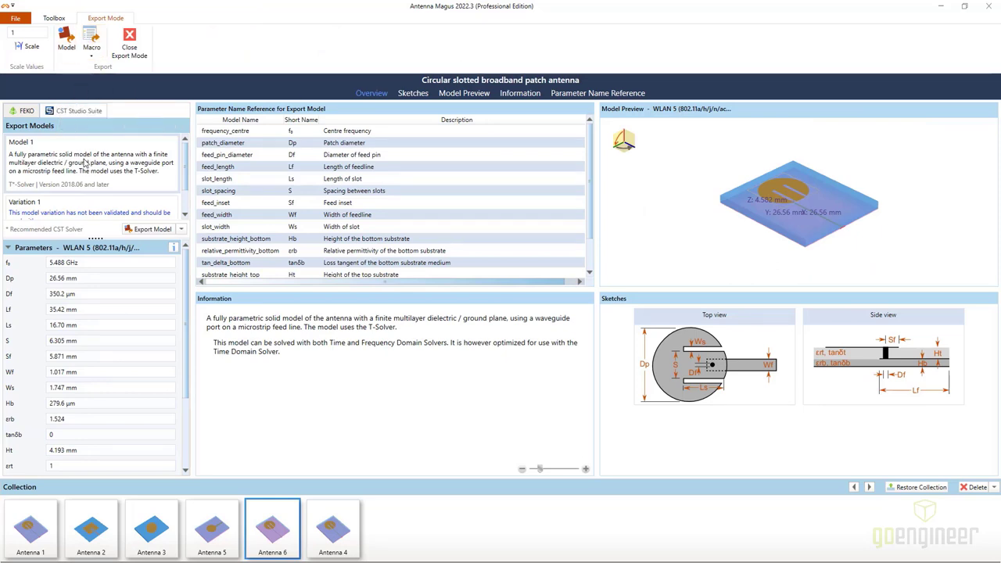
Select Model 1 as the CST Studio Suite export model.
click(52, 148)
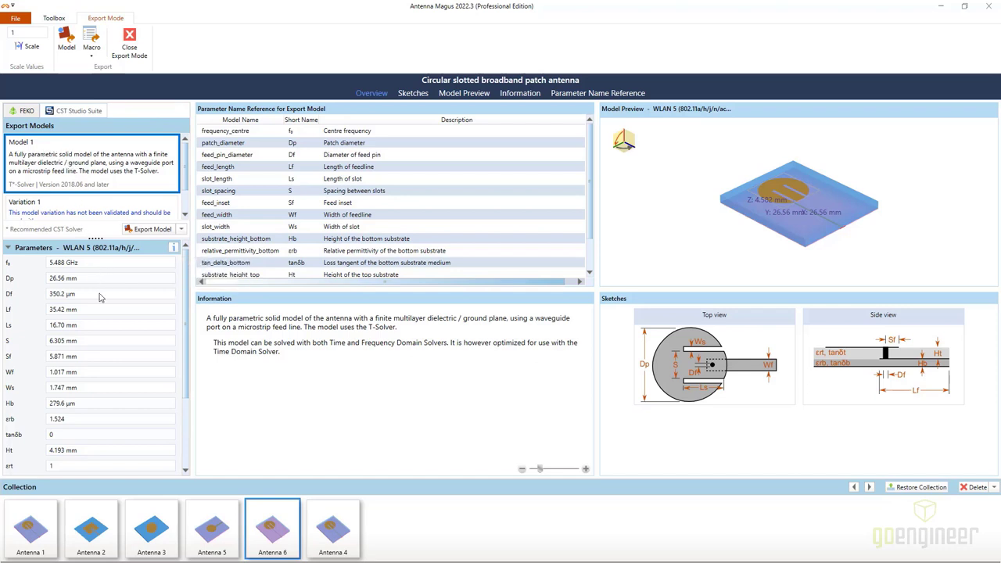
scroll(112, 453, down, 1)
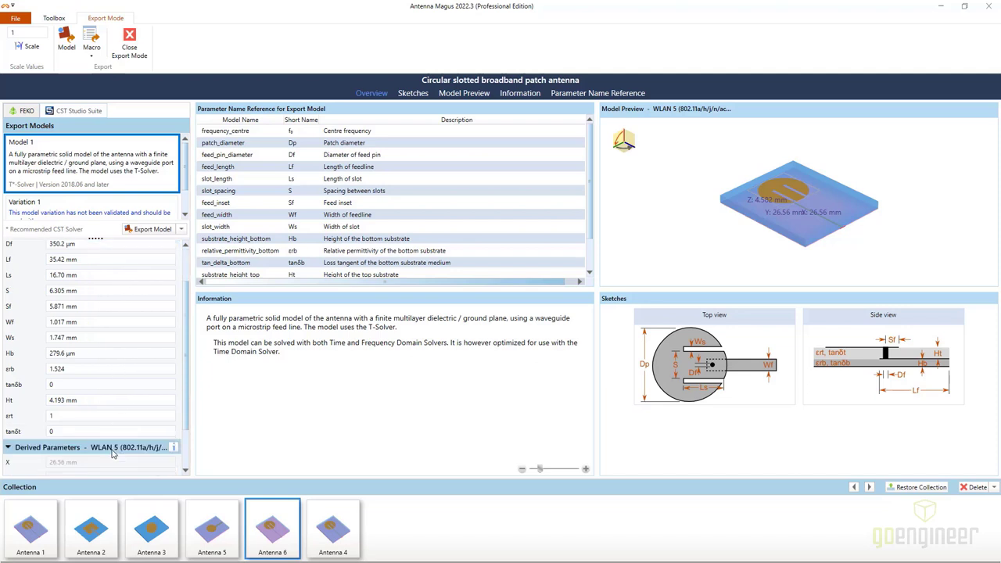
scroll(109, 348, up, 1)
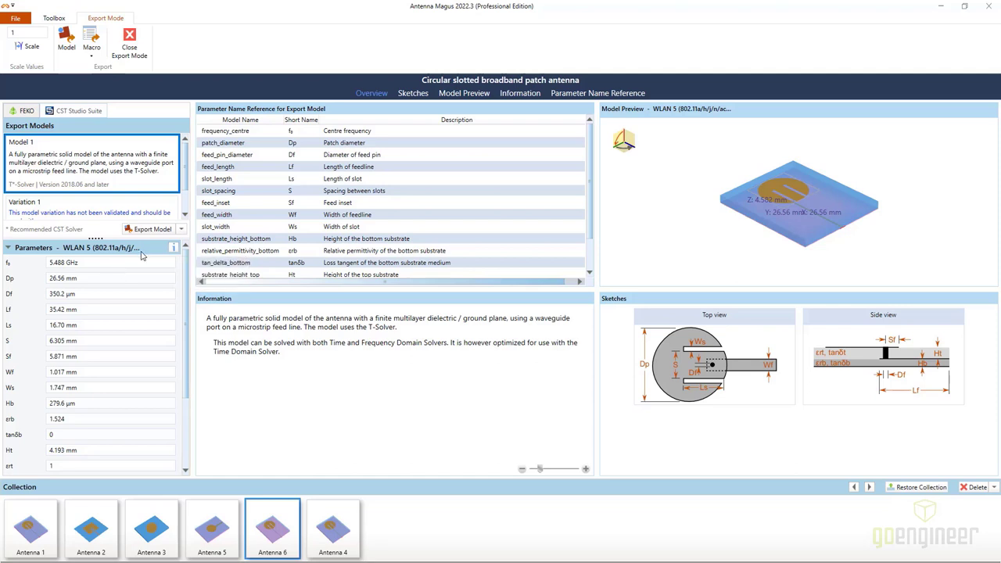
Export and open the model in CST Studio Suite as 'Wifi web'.
click(181, 229)
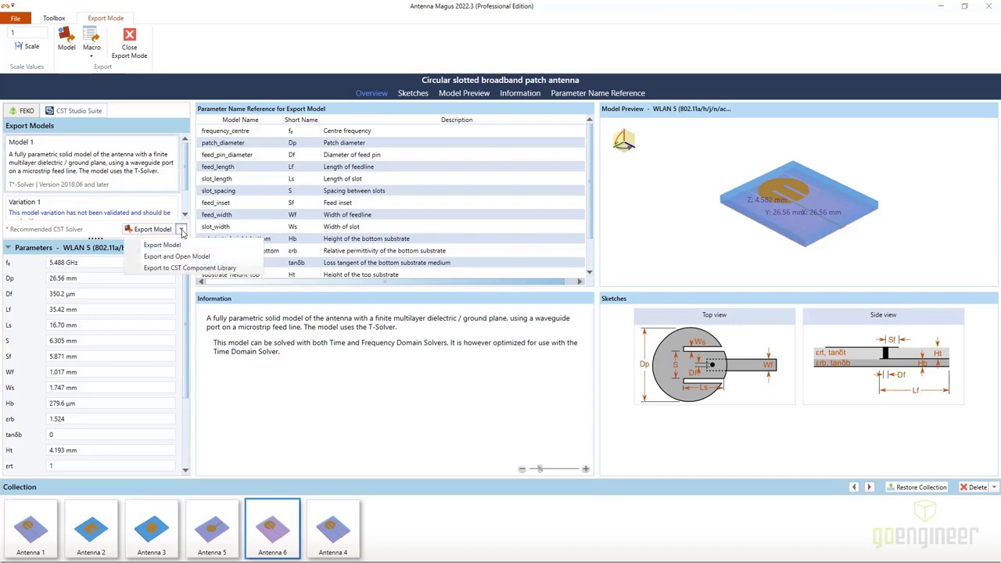
click(161, 258)
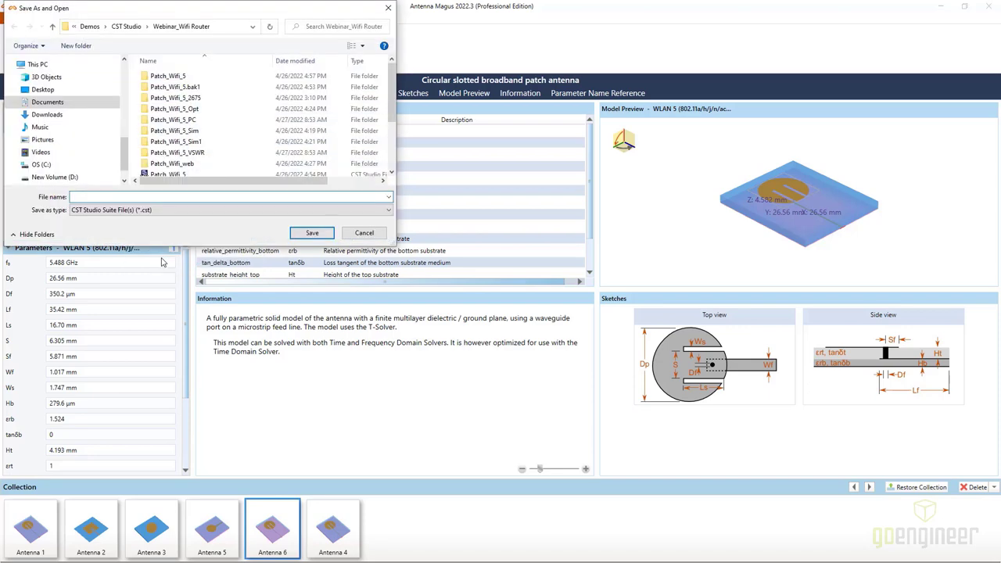
scroll(195, 159, down, 1)
scroll(195, 159, up, 1)
text(Wifi)
text( wb)
text(b)
key(Return)
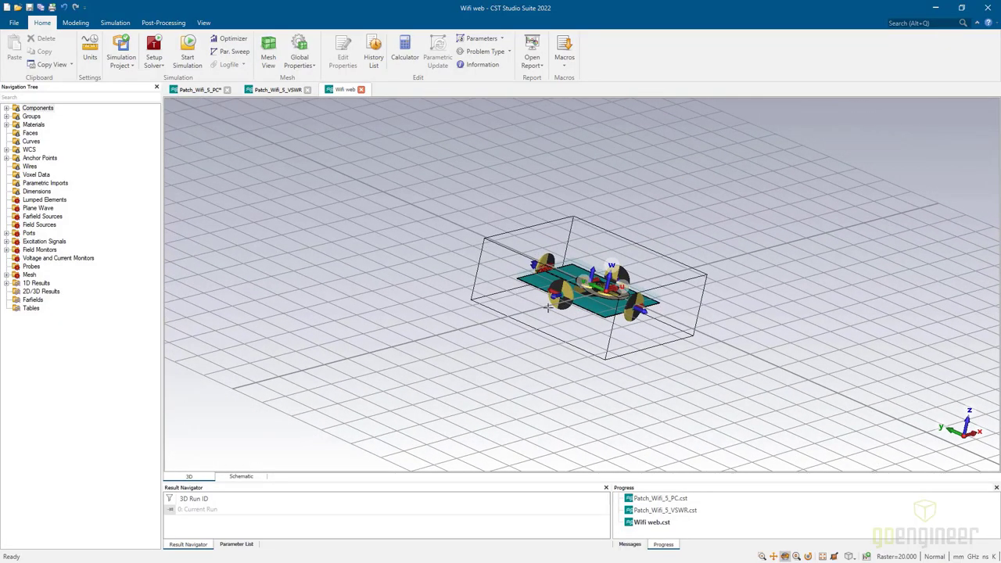
Hide all anchor points on the Wifi web model from the Navigation Tree.
drag(545, 308, 755, 393)
scroll(672, 227, up, 3)
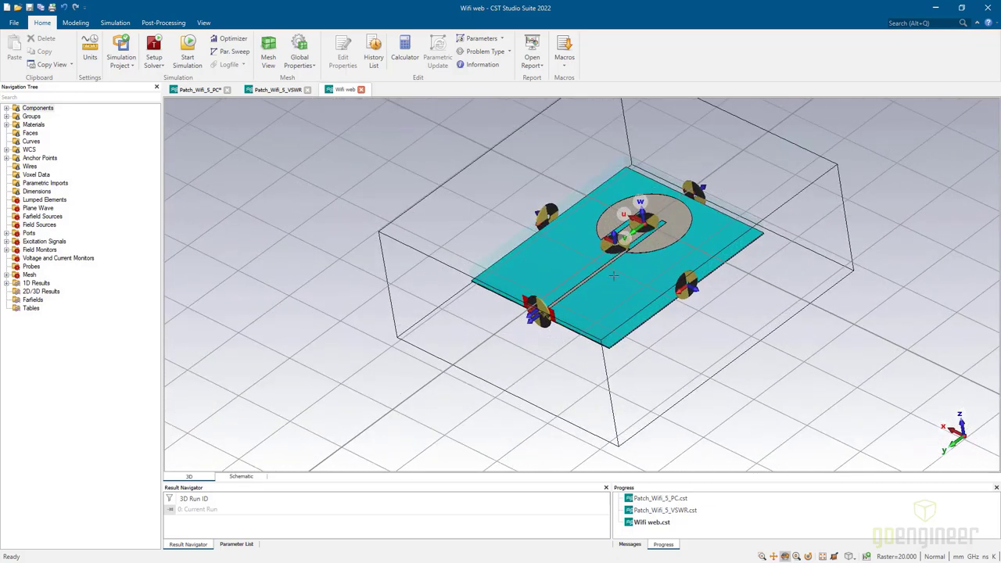
scroll(795, 165, up, 2)
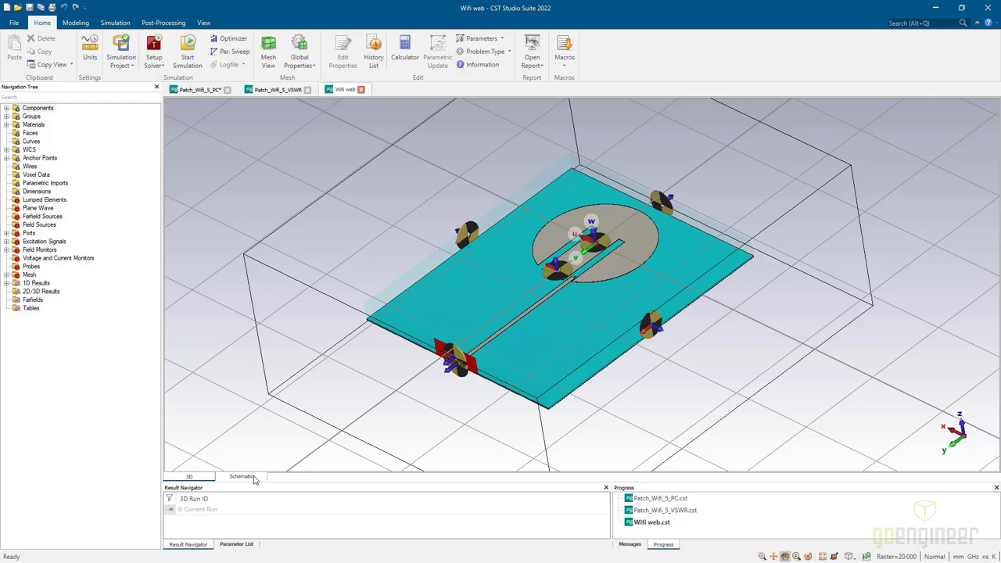
right_click(33, 159)
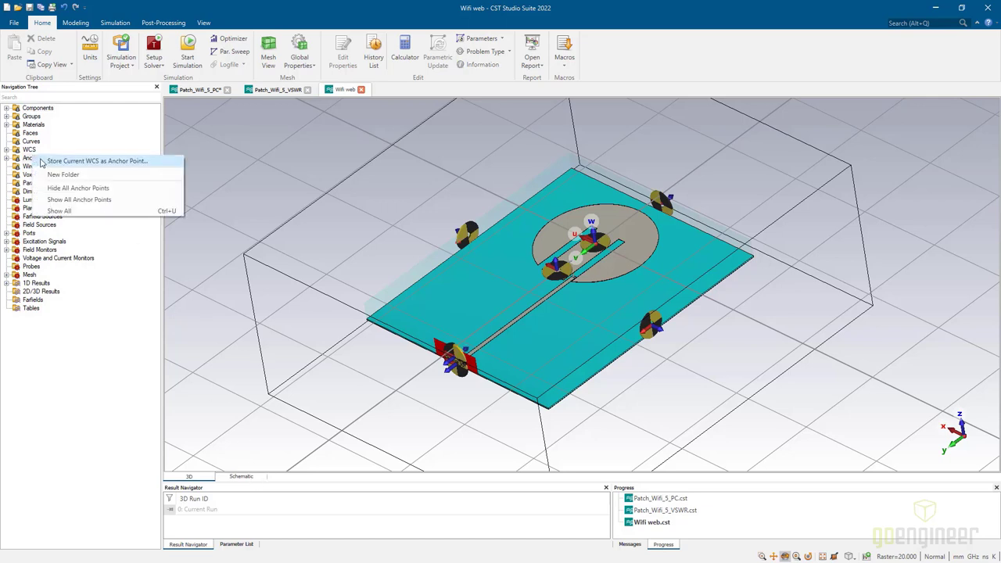
click(54, 190)
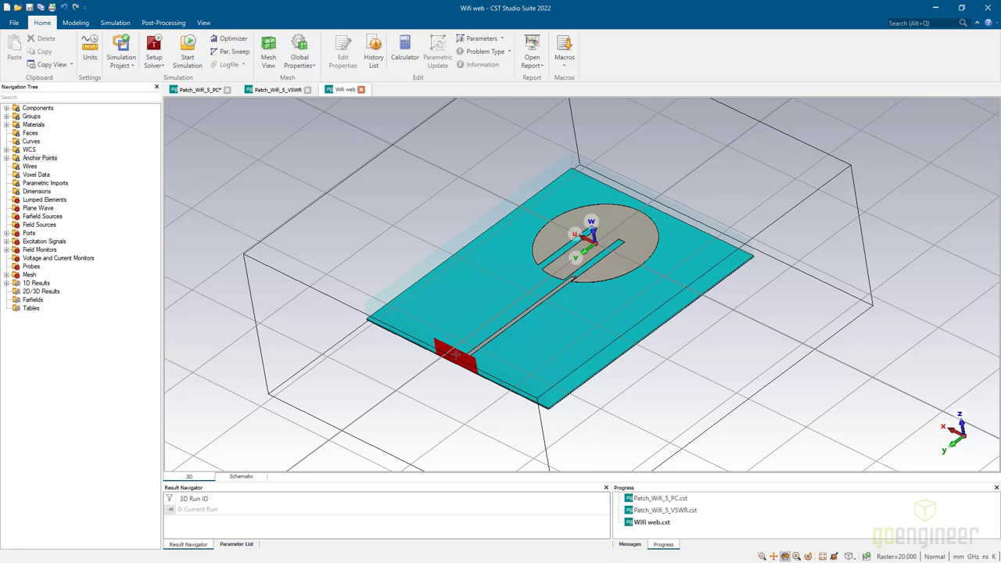
scroll(454, 353, down, 2)
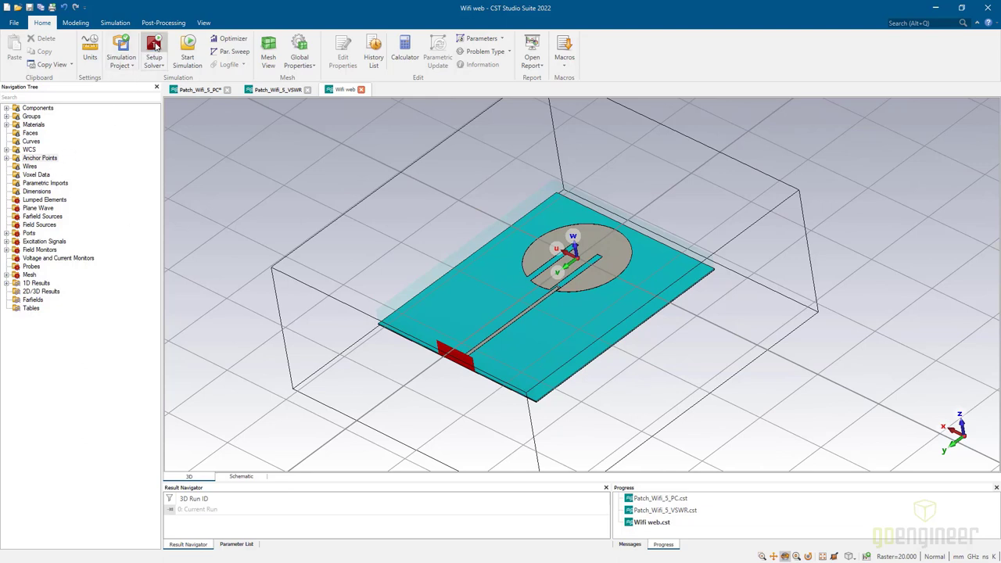
Simulate the Wifi web model until VSWR results and Run ID 1 are produced.
click(188, 47)
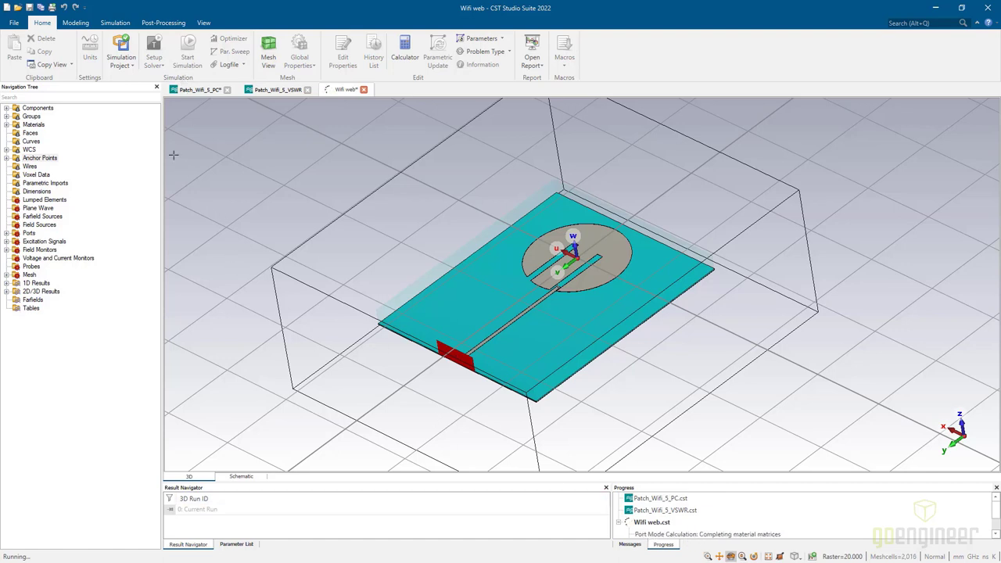
click(76, 22)
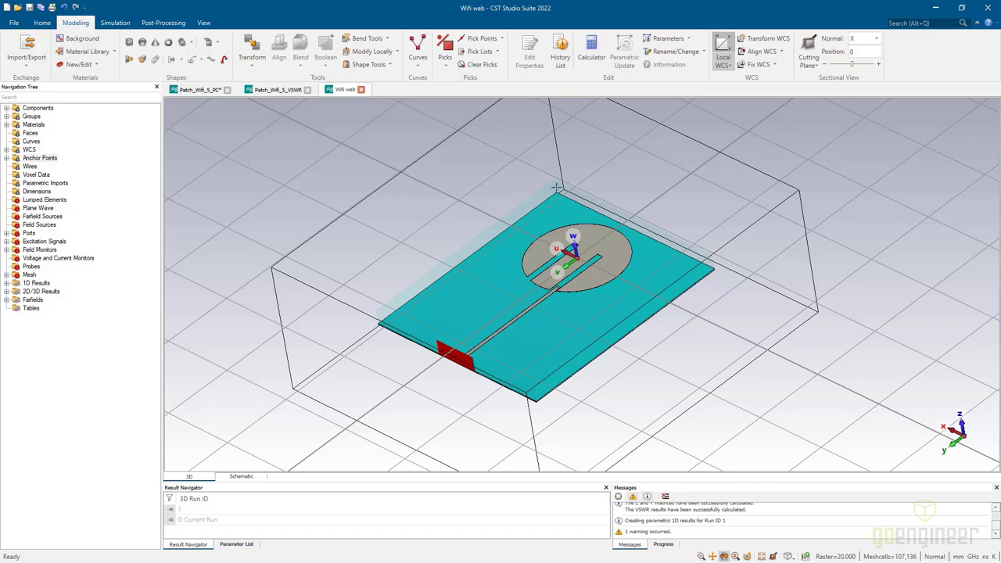
Check the frequency range settings on the Simulation tab and close them unchanged.
click(116, 24)
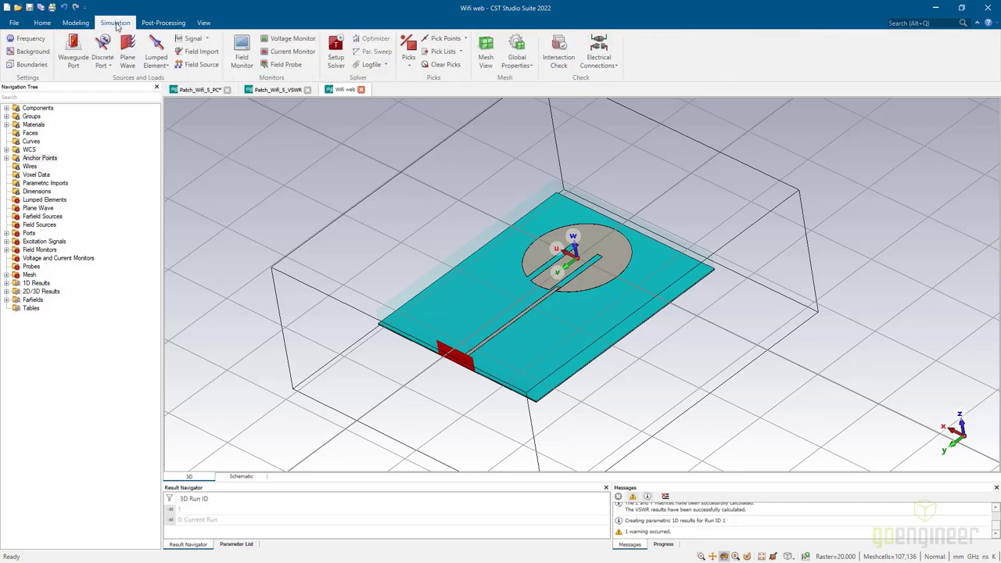
click(31, 39)
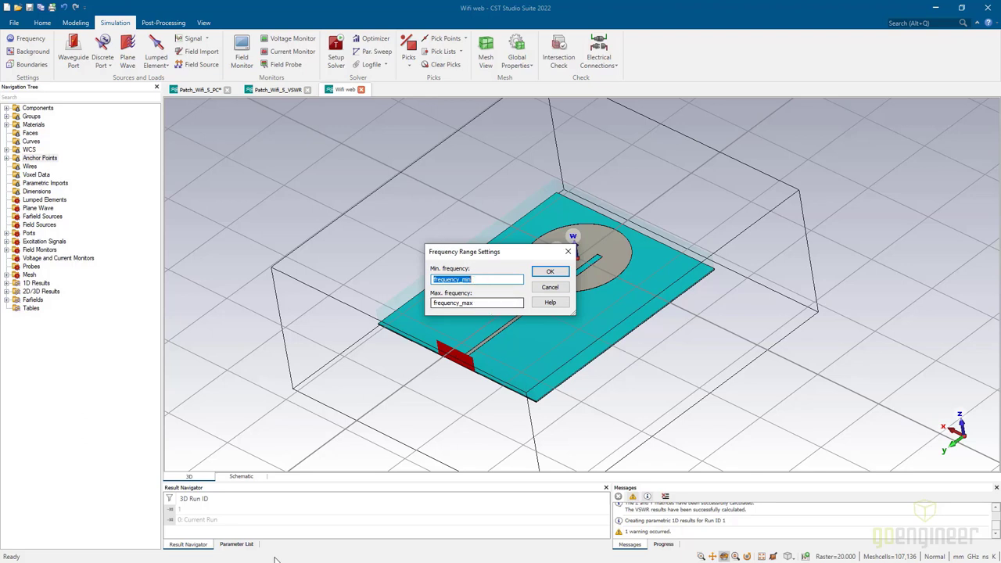
click(550, 286)
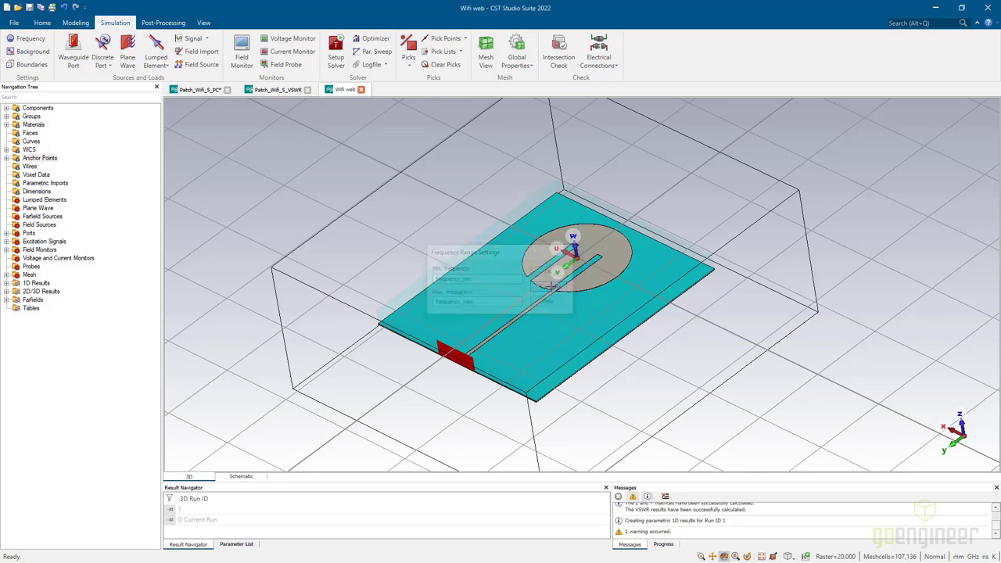
Scroll through the Parameter List (patch_diameter 26.5574, slot_length 16.7032), then show Progress.
click(243, 545)
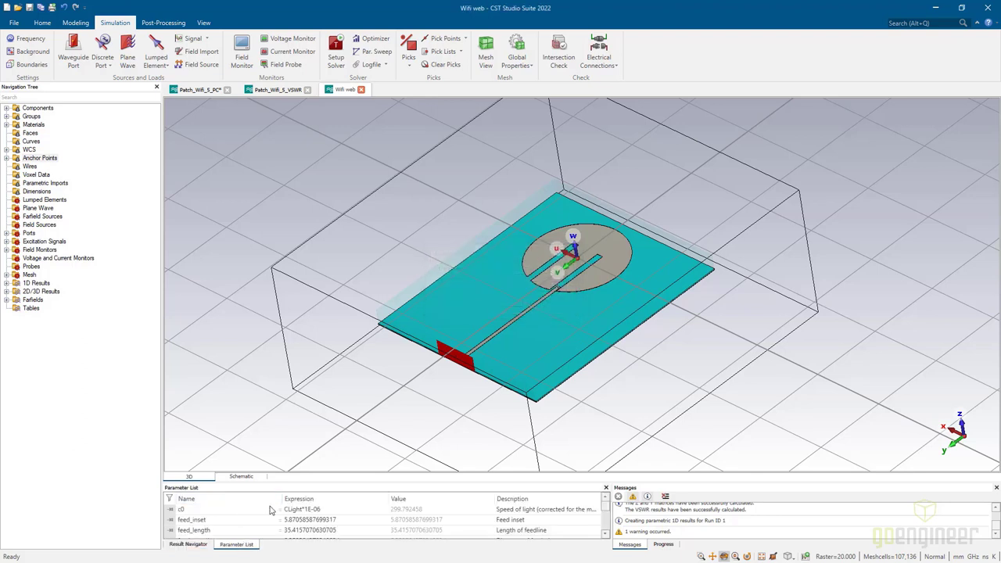
scroll(274, 522, down, 1)
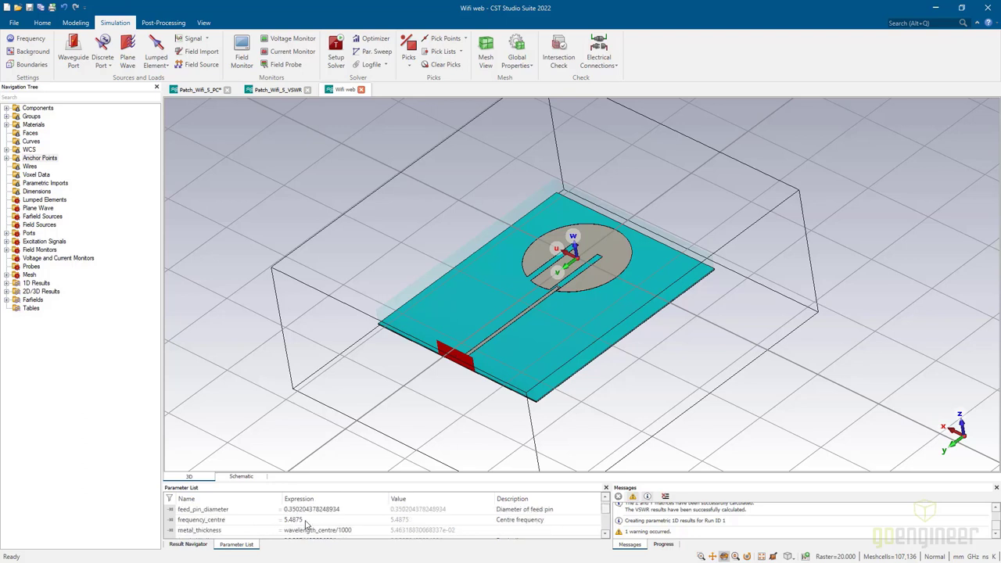
scroll(305, 523, down, 1)
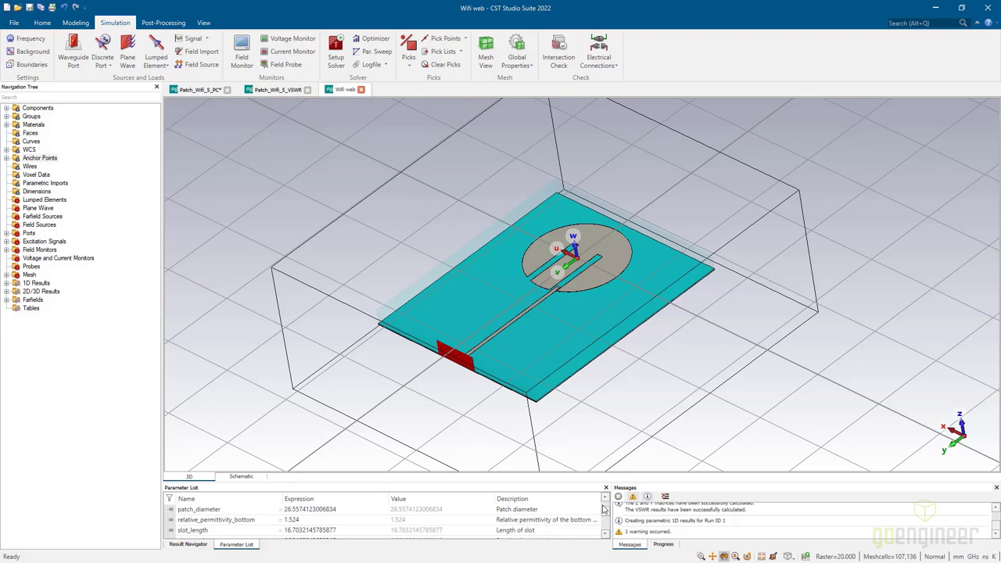
click(664, 543)
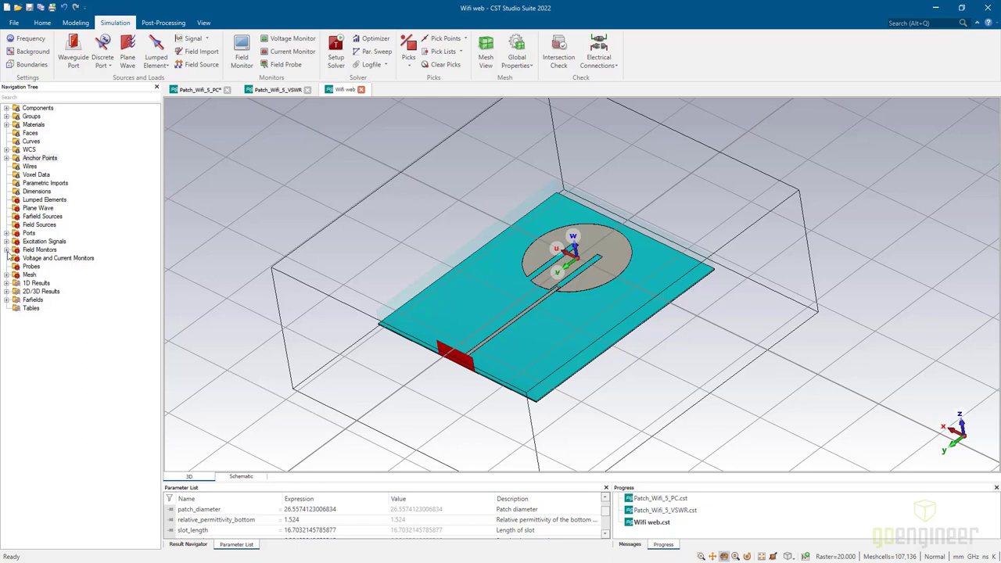
Plot S1,1, mark its -25.69 dB minimum at 5.594 GHz, and expand the Farfields list.
click(6, 283)
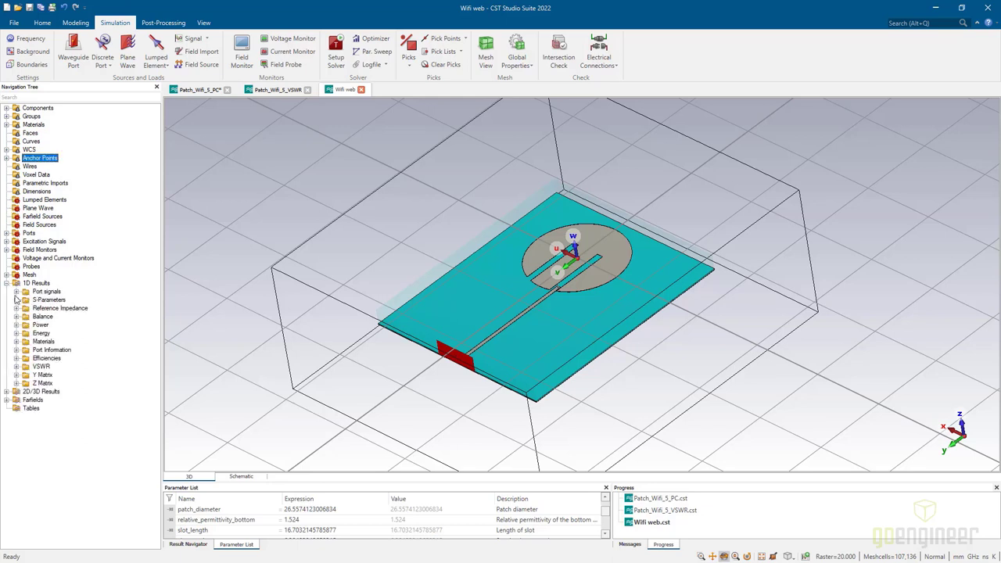
click(15, 300)
click(36, 309)
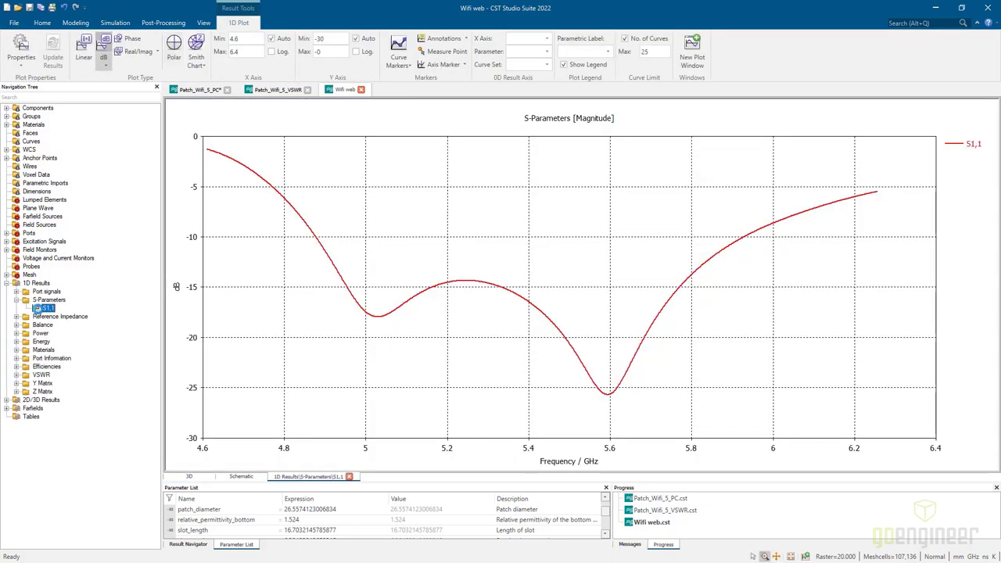
right_click(422, 238)
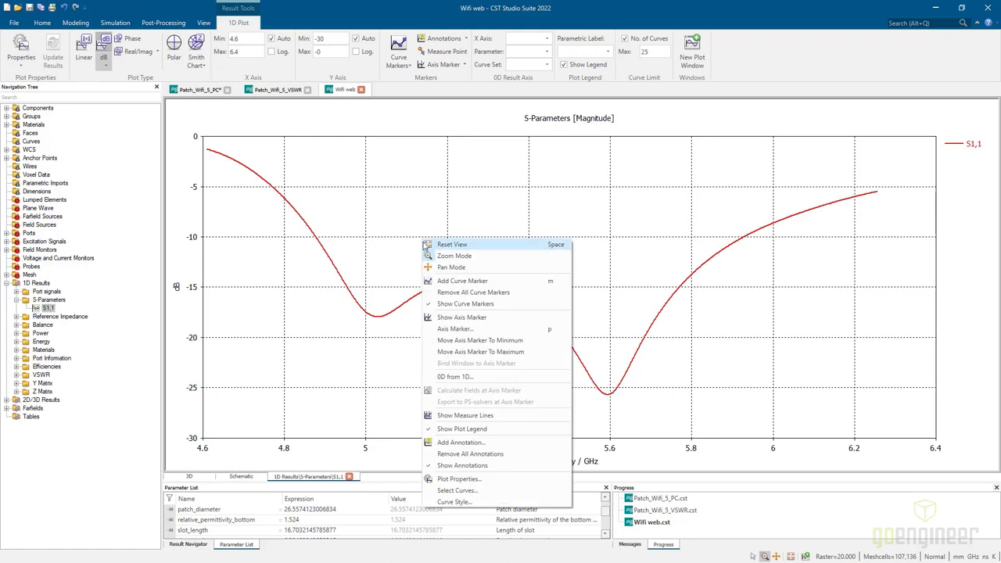
click(469, 340)
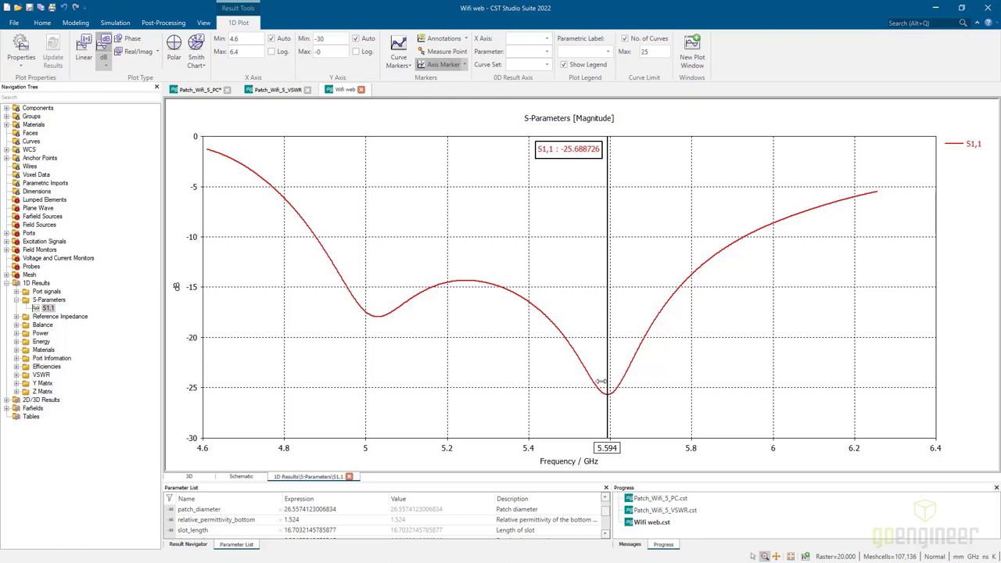
click(16, 300)
click(7, 400)
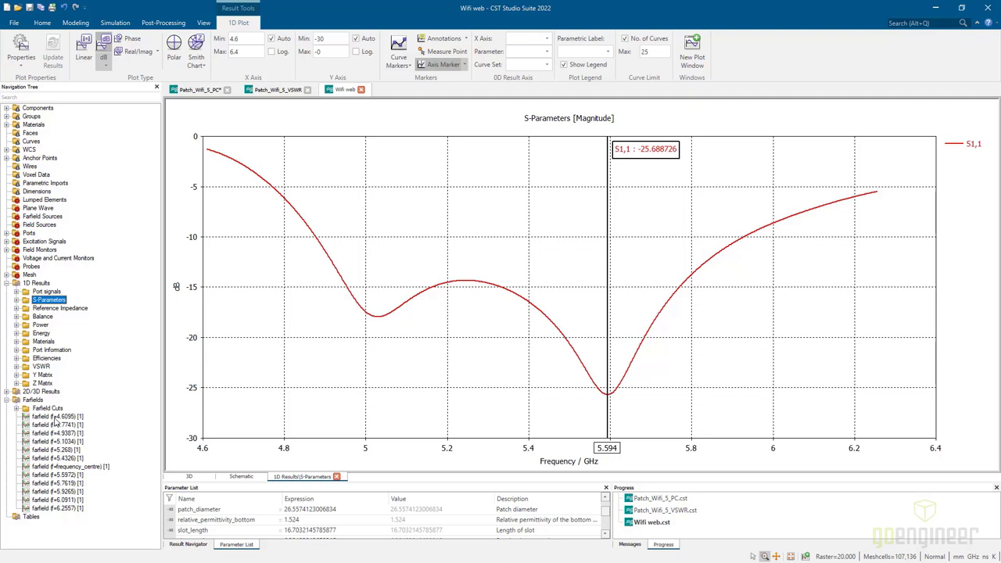
Show the frequency_centre farfield in 3D over the antenna, then as a 1D polar cut (9.24 dBi).
click(56, 466)
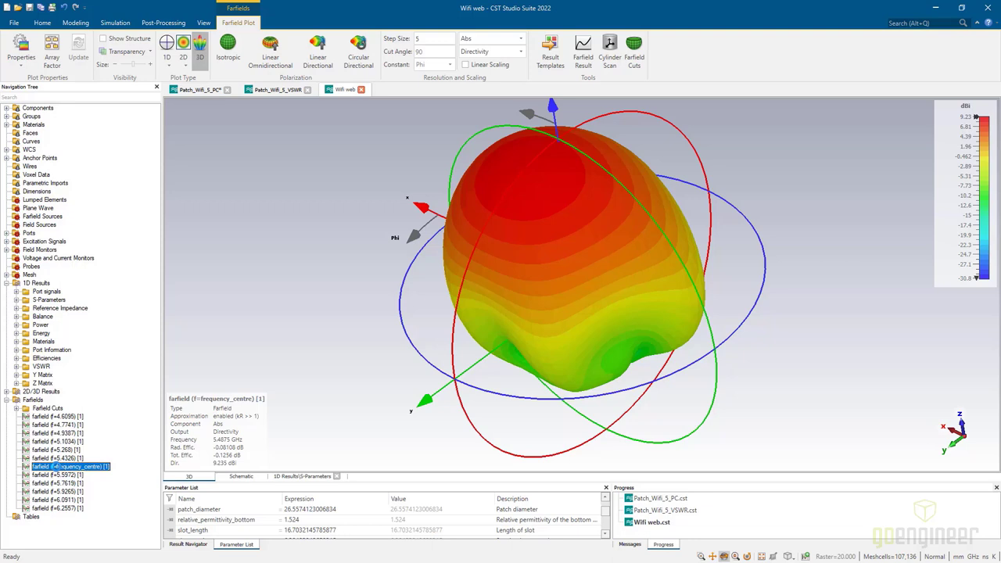
scroll(457, 358, down, 2)
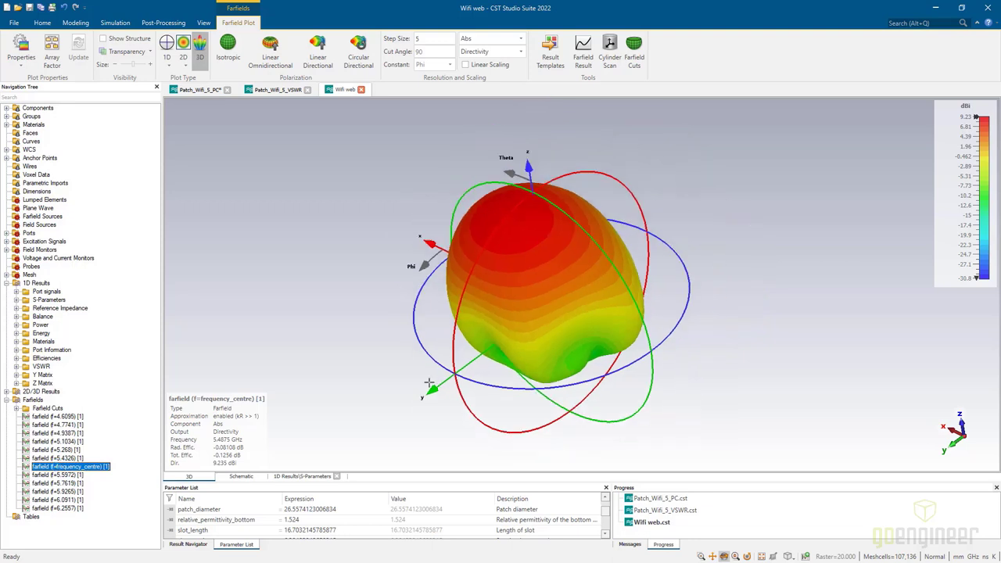
click(116, 38)
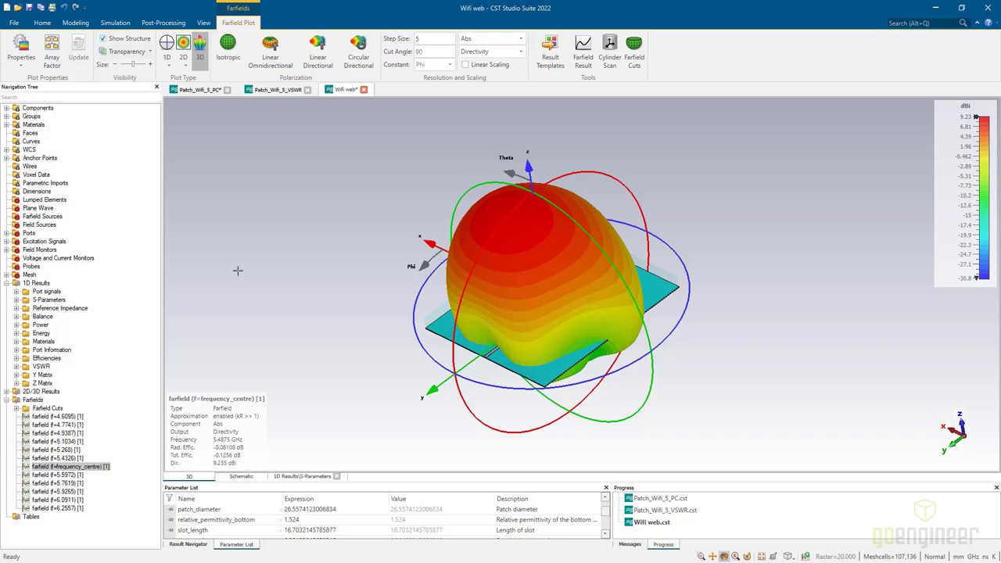
drag(403, 384, 358, 336)
scroll(505, 208, up, 2)
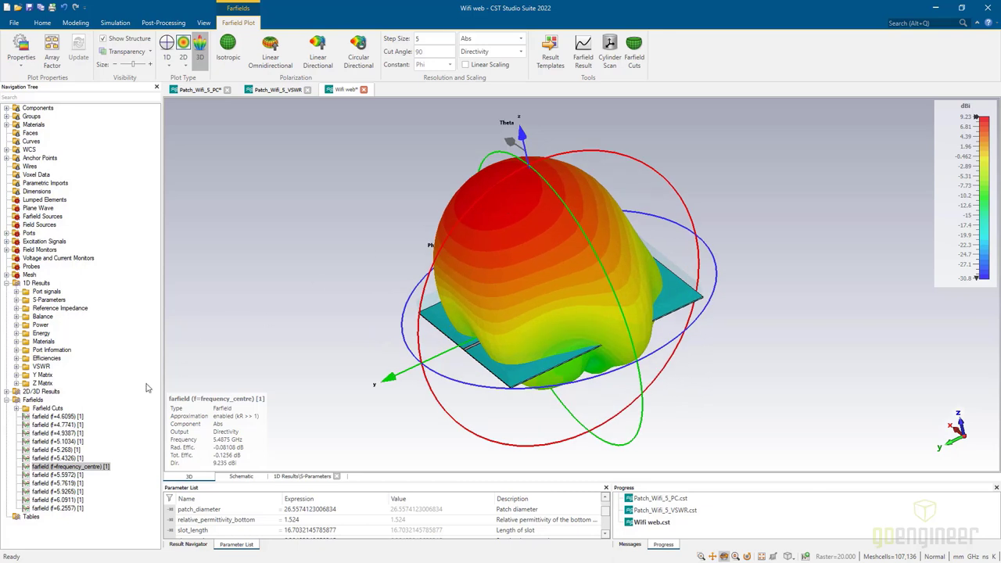
click(168, 43)
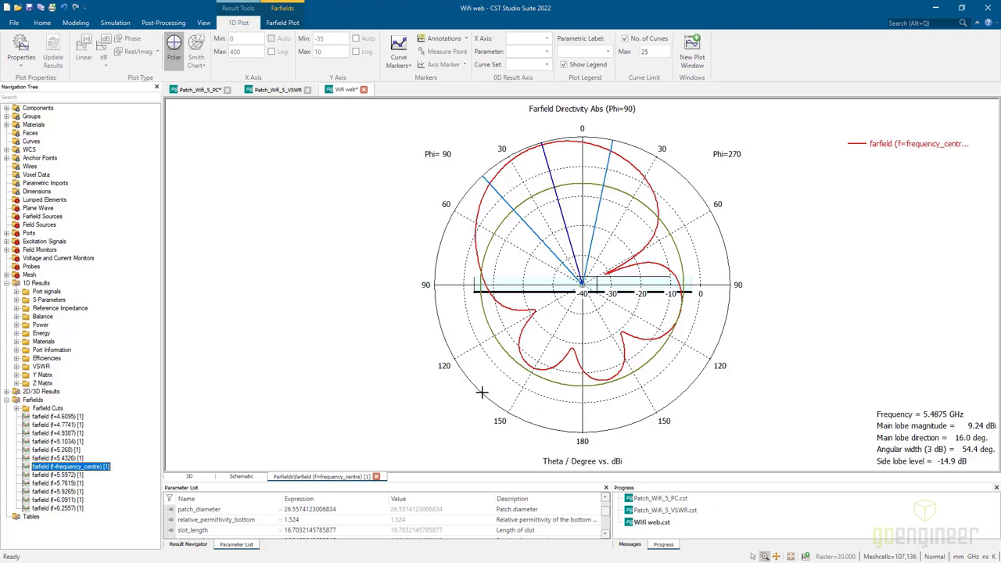
click(7, 402)
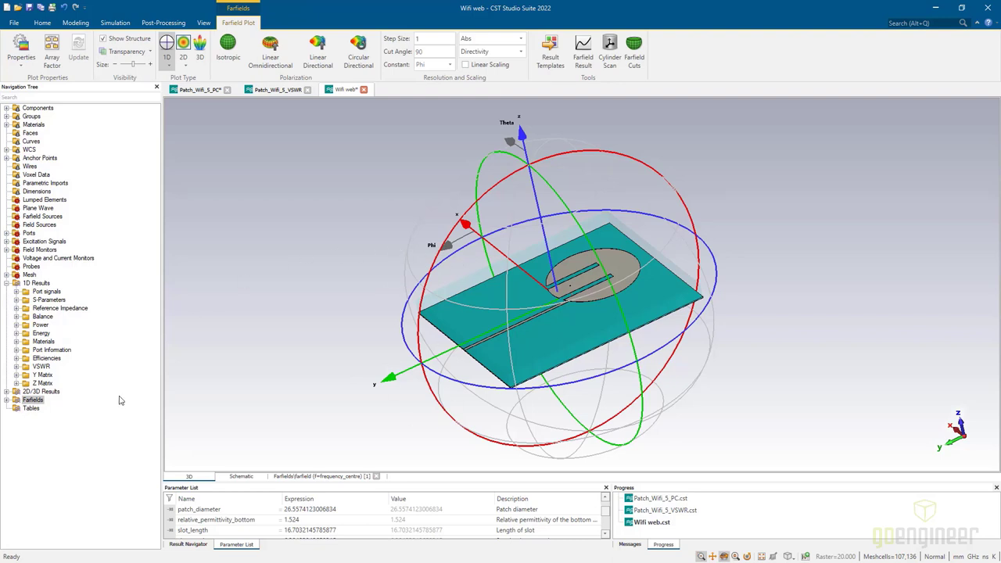
Switch to the Patch_Wifi_5_PC project and list the 3D Files and 3D CAD Parametric import formats.
click(185, 89)
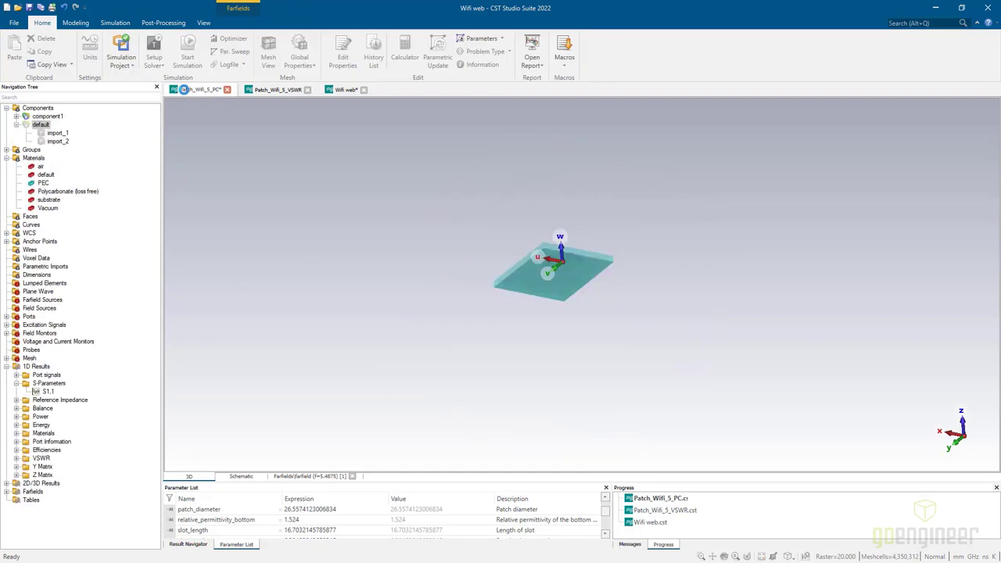
scroll(617, 295, up, 4)
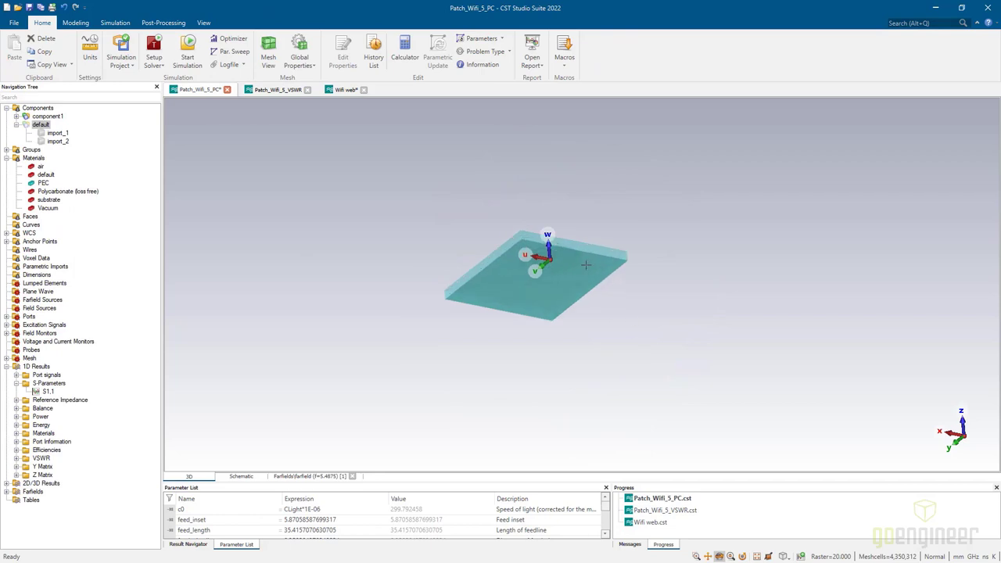
click(76, 22)
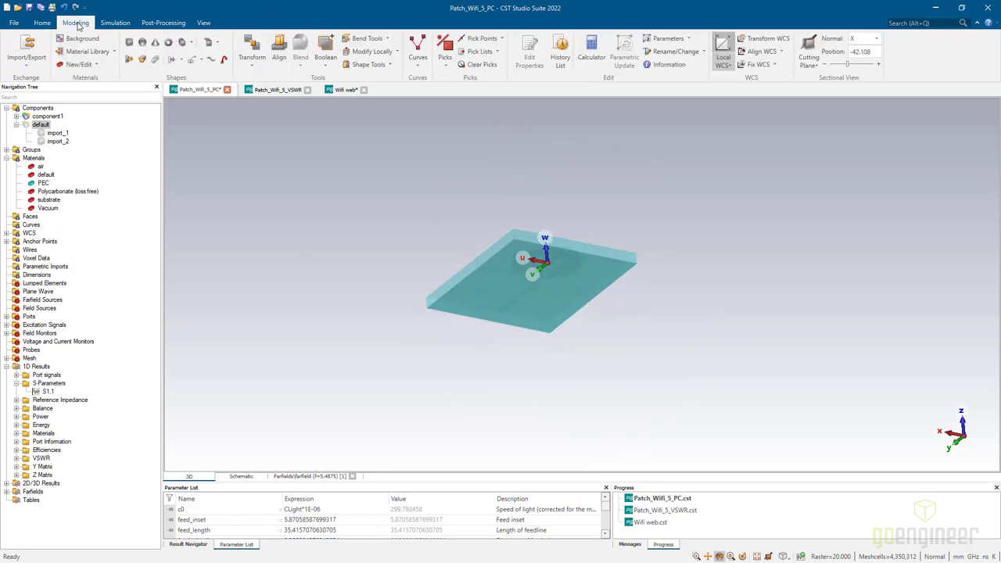
click(32, 64)
mouse_move(35, 101)
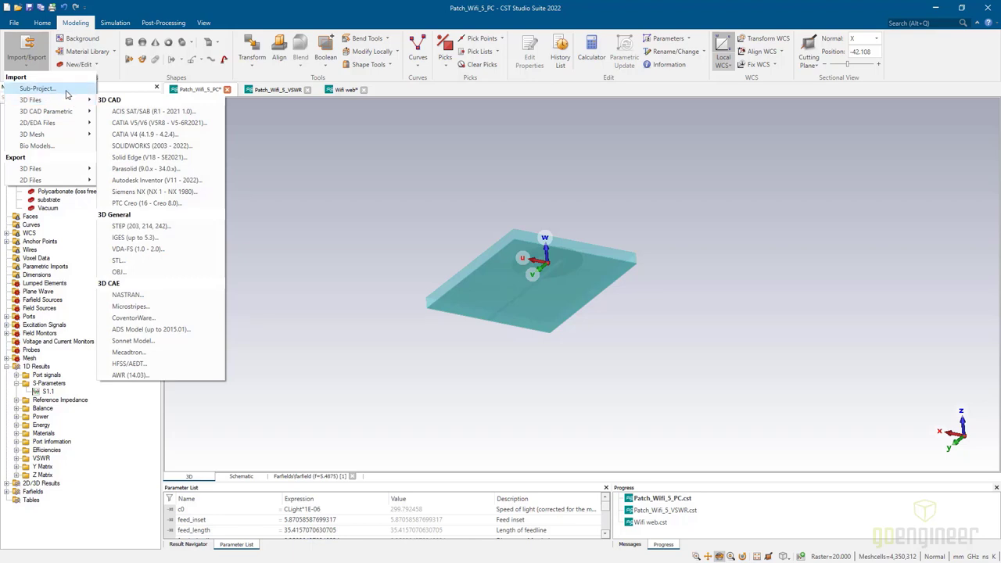
mouse_move(74, 111)
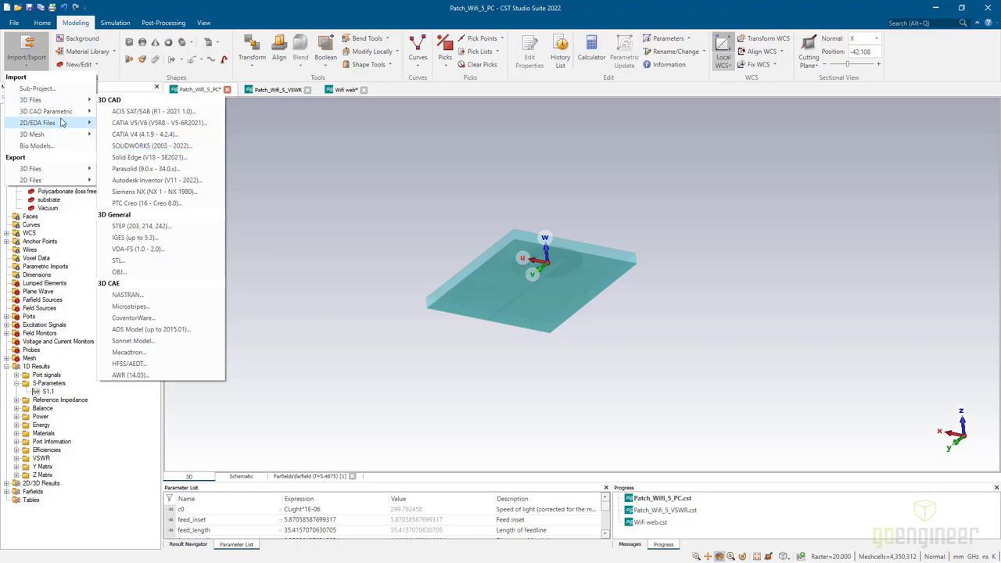
mouse_move(82, 116)
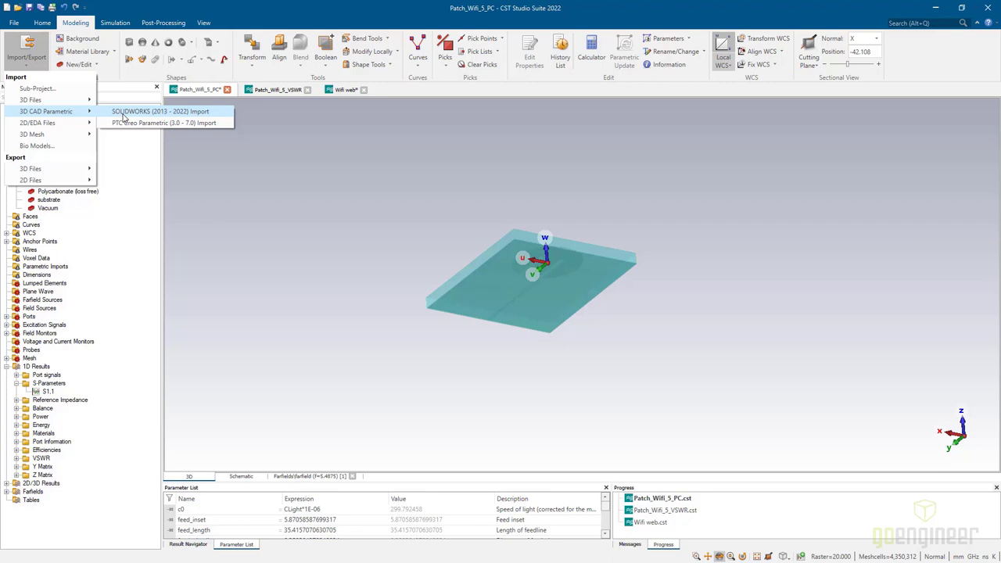
Show all hidden parts of the default component and select the polycarbonate housing import_1.
click(33, 69)
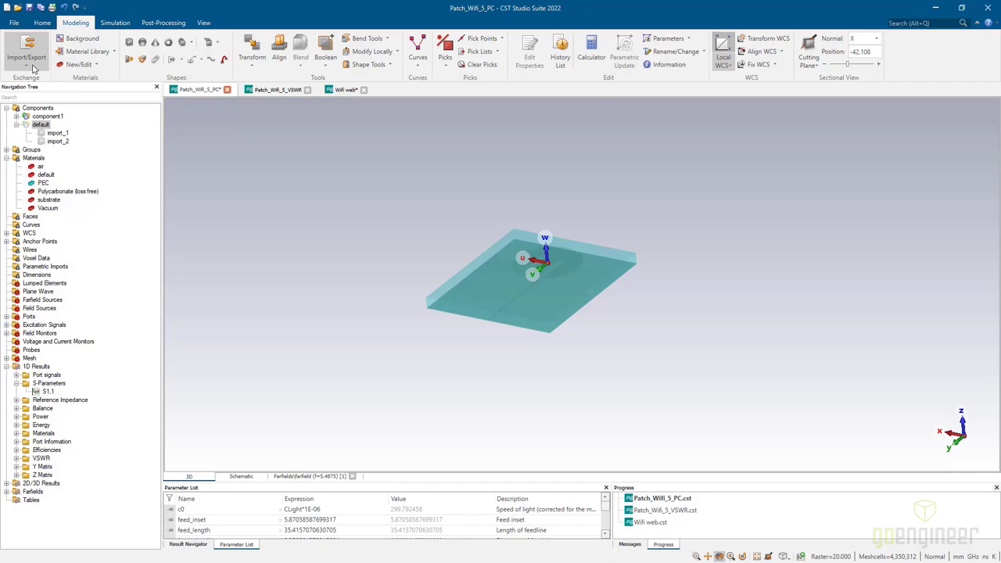
right_click(41, 126)
click(56, 152)
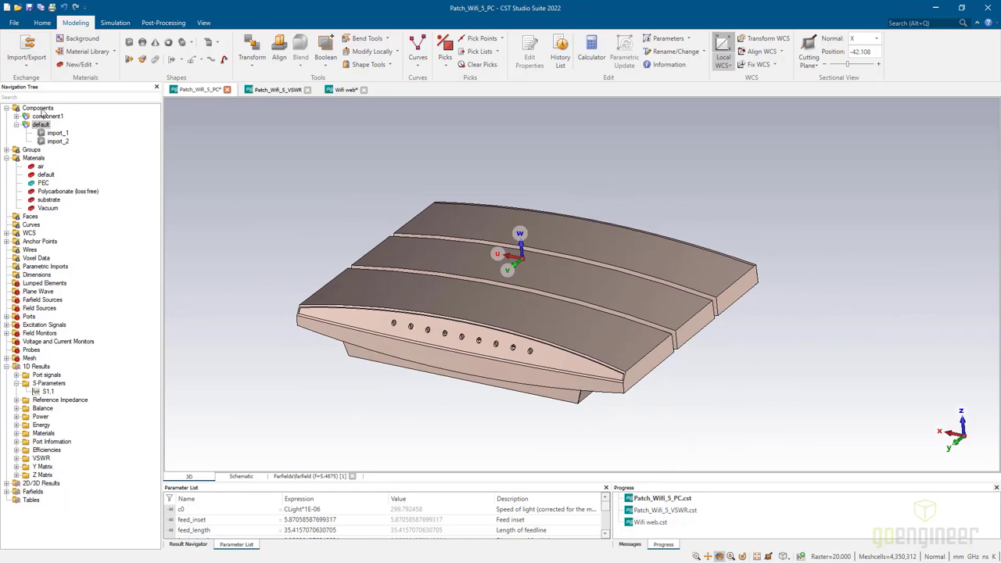
click(52, 140)
click(56, 133)
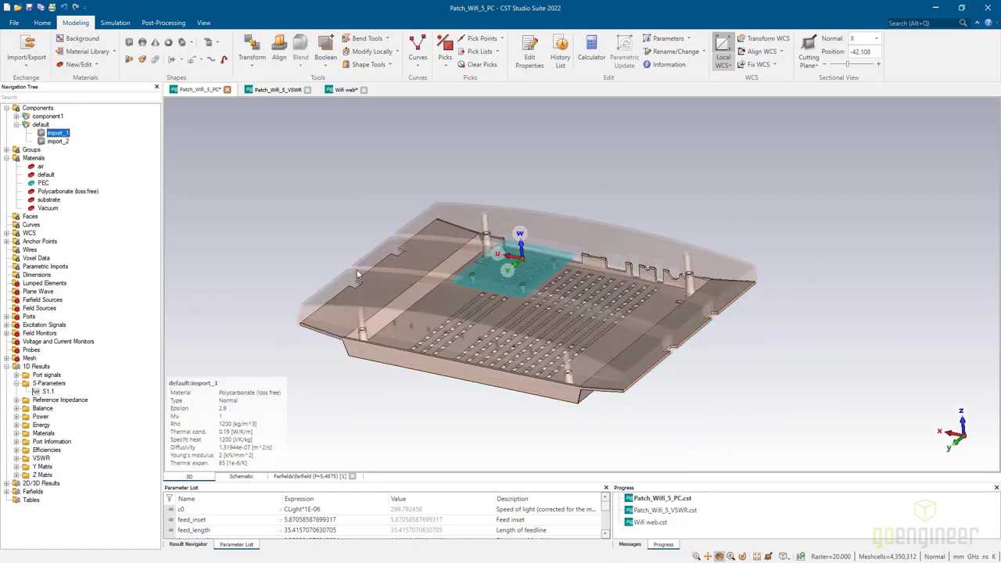
scroll(500, 265, up, 3)
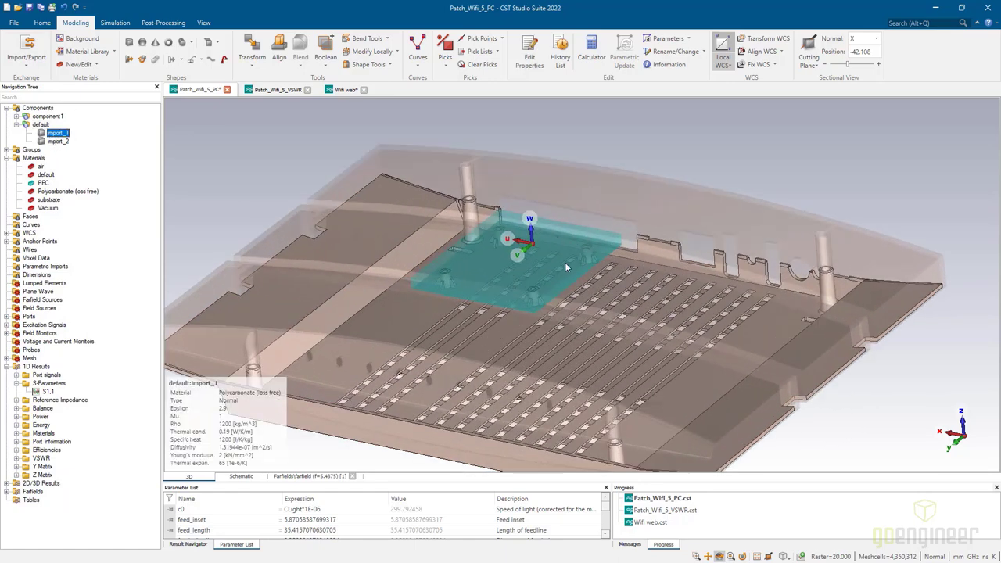
scroll(564, 264, down, 5)
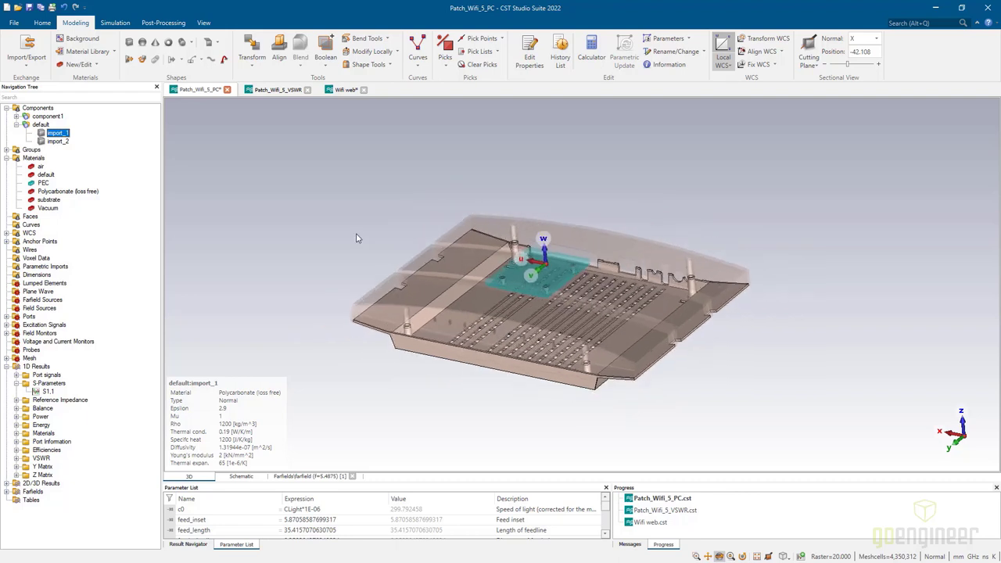
click(251, 67)
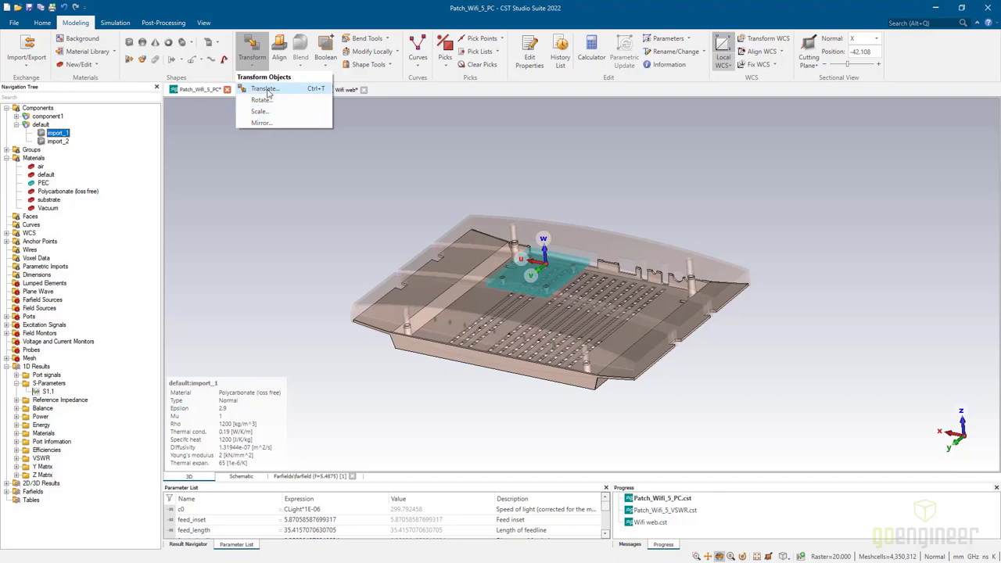
click(267, 93)
drag(889, 28, 784, 132)
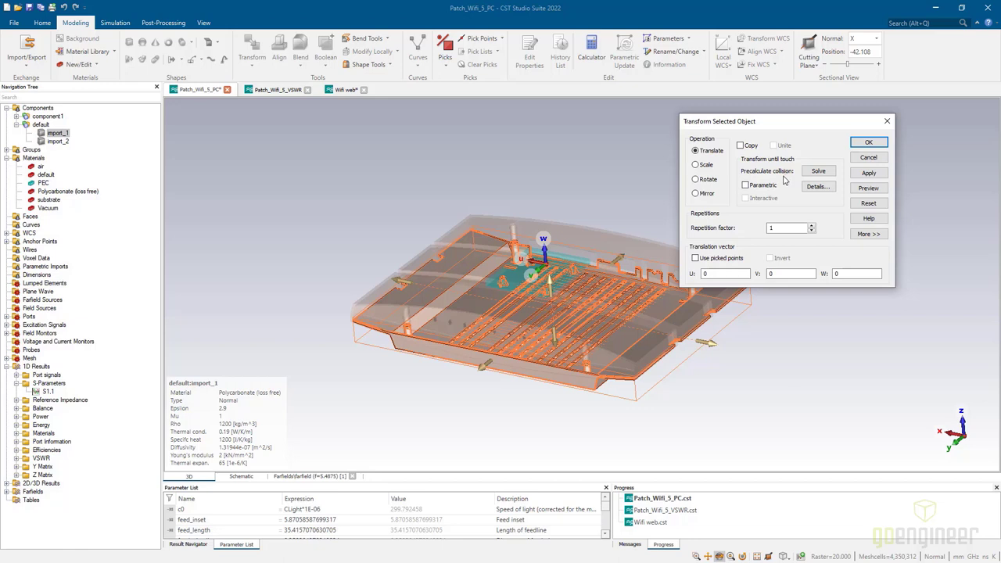
click(870, 159)
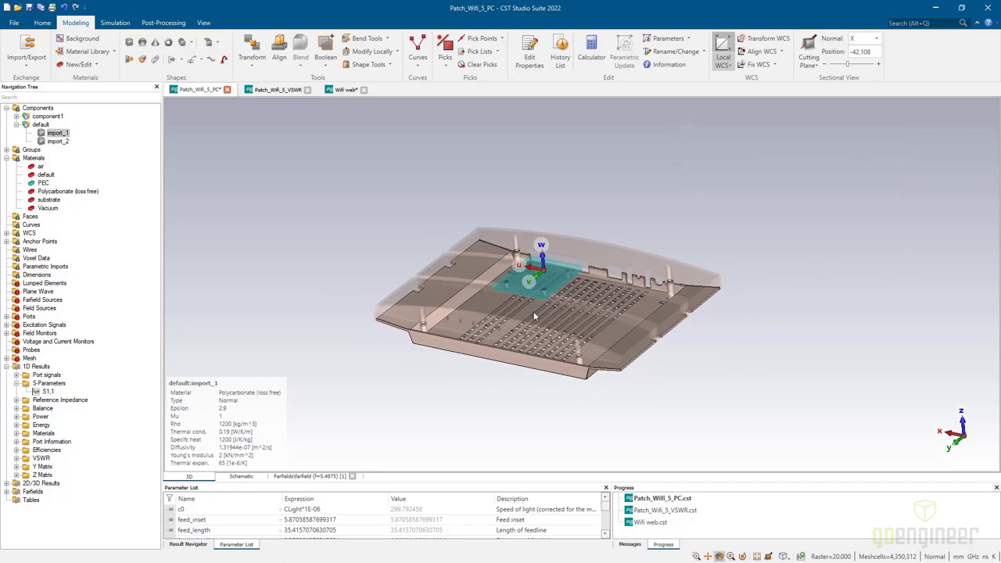
drag(533, 311, 537, 334)
scroll(547, 312, up, 4)
scroll(537, 297, down, 2)
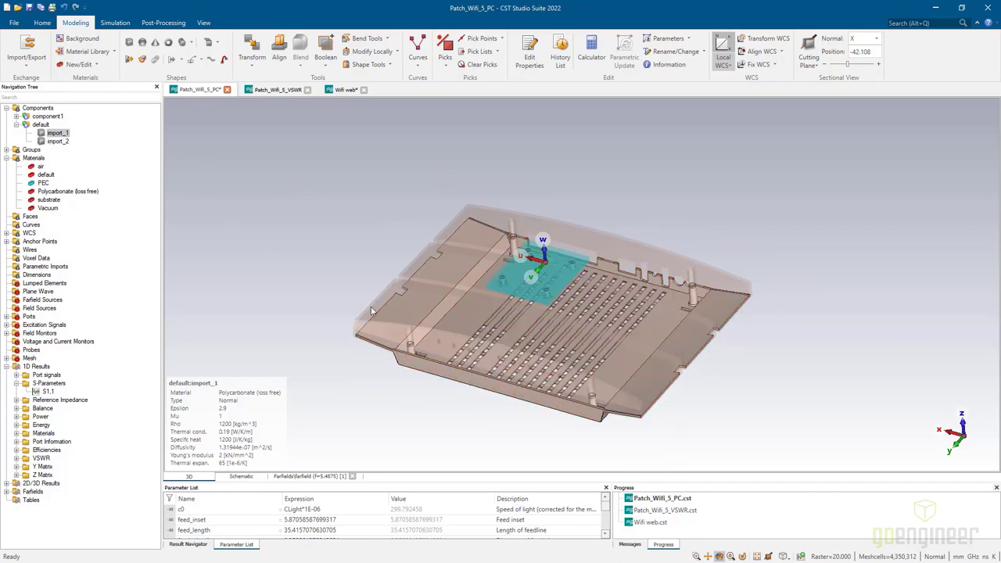
click(32, 143)
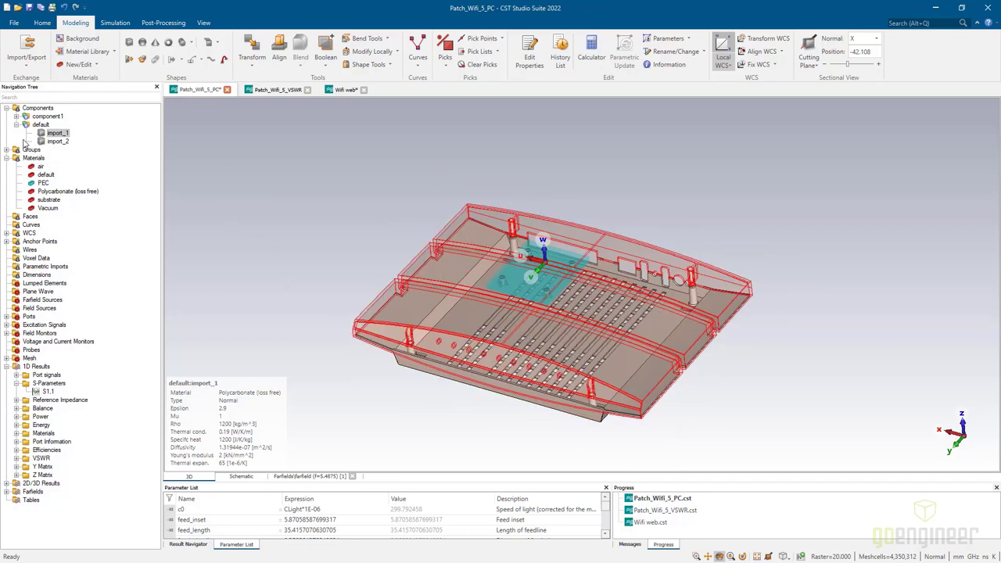
click(109, 52)
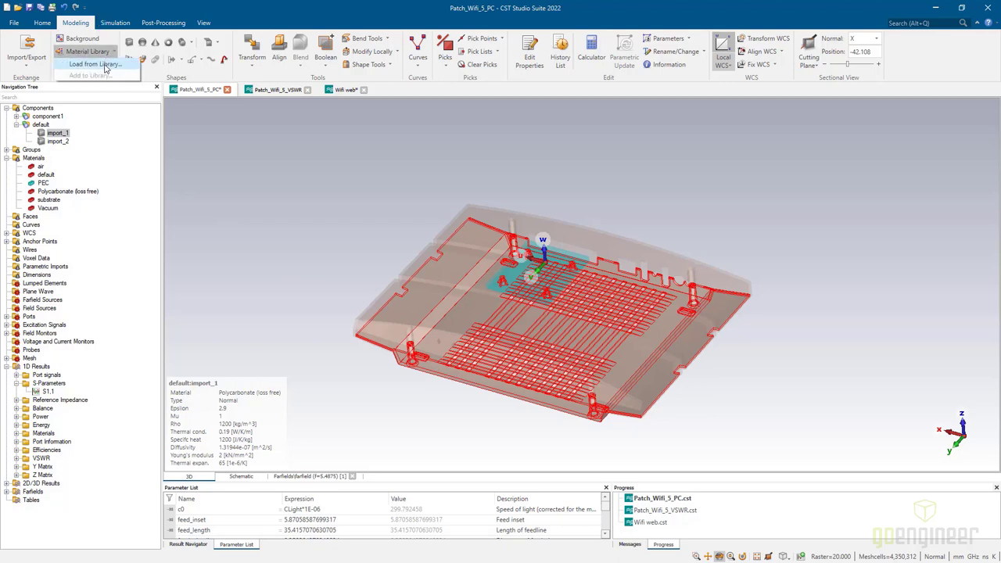
click(94, 64)
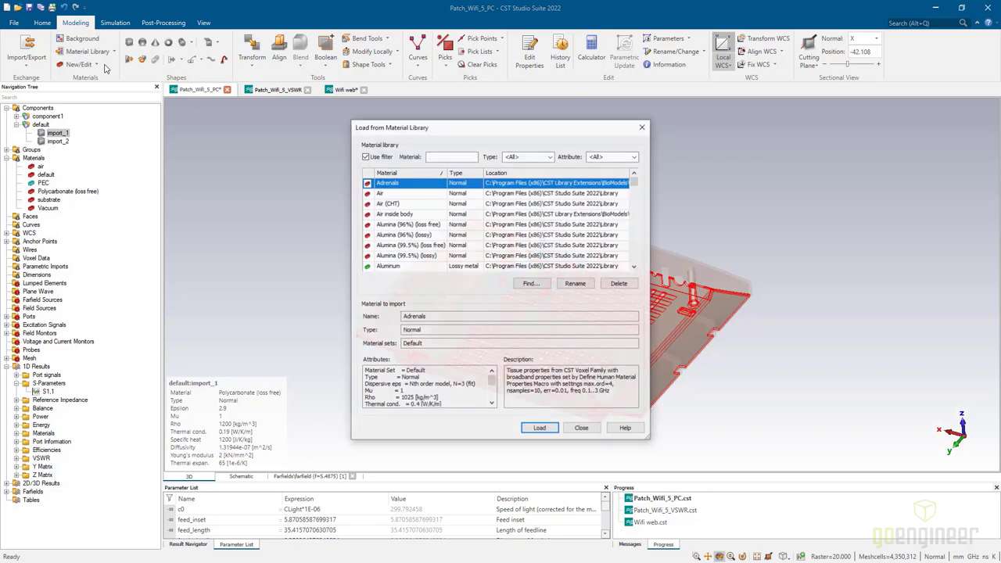
drag(453, 131, 430, 117)
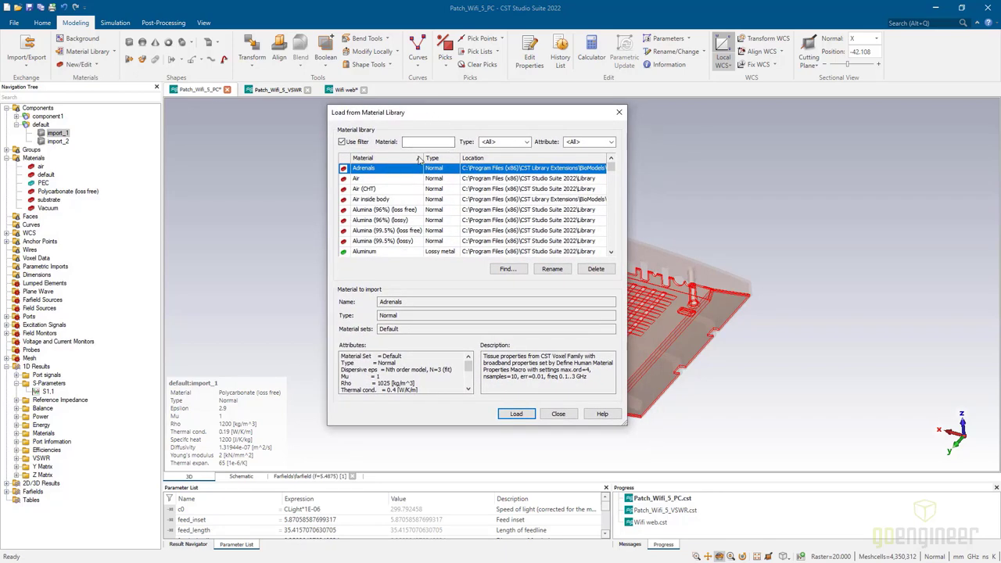
click(420, 143)
text(polyc)
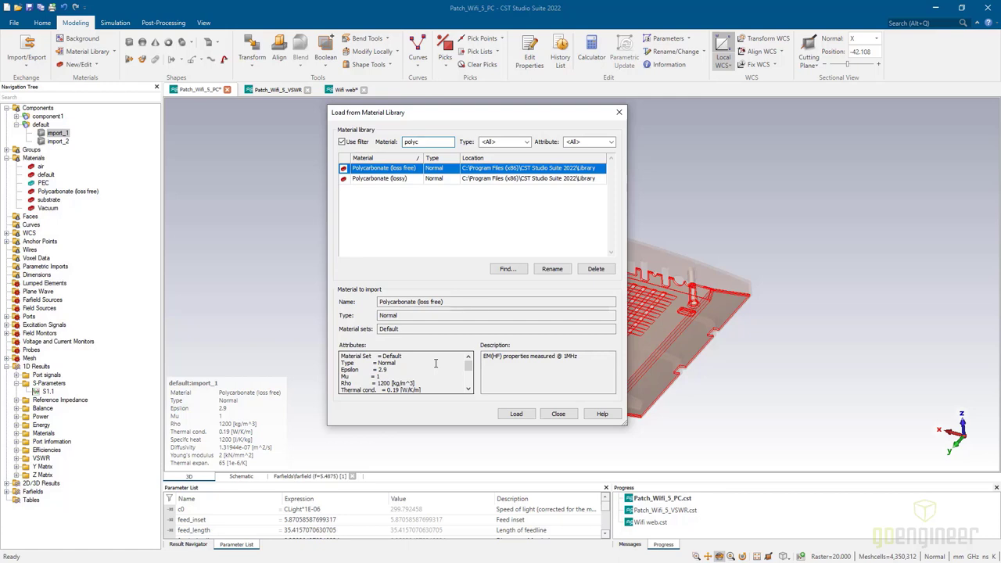
scroll(435, 363, down, 1)
scroll(436, 362, up, 1)
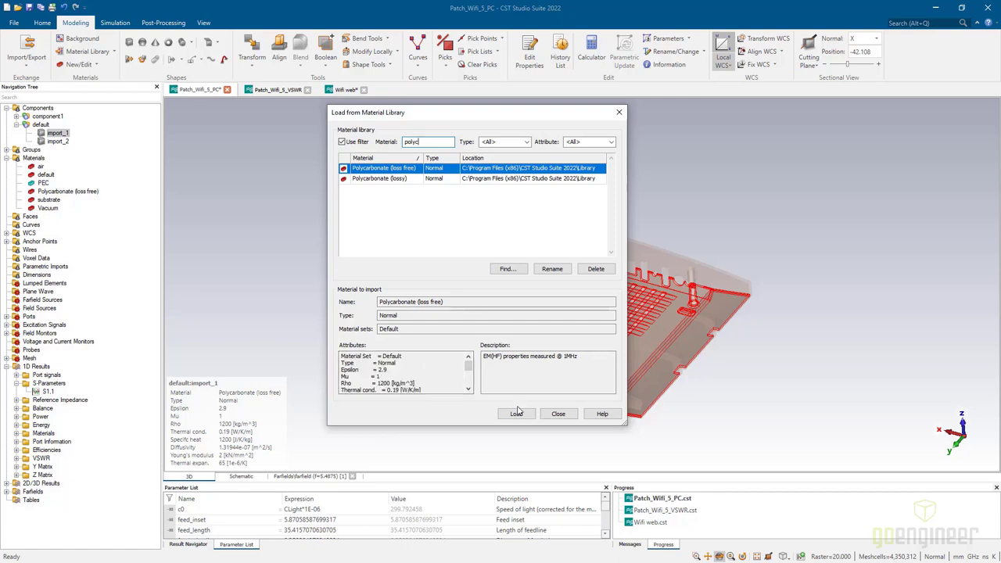
click(558, 413)
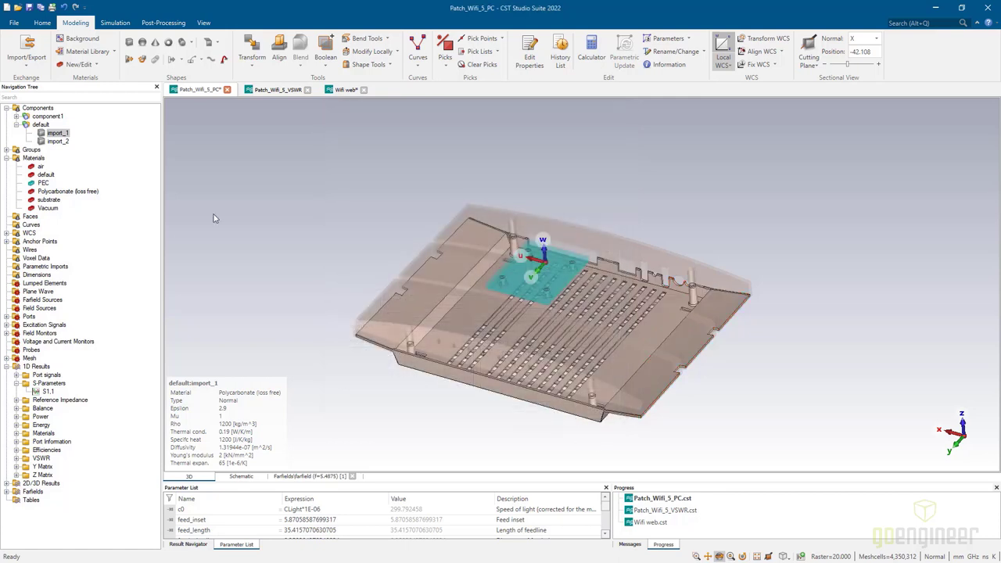
click(53, 193)
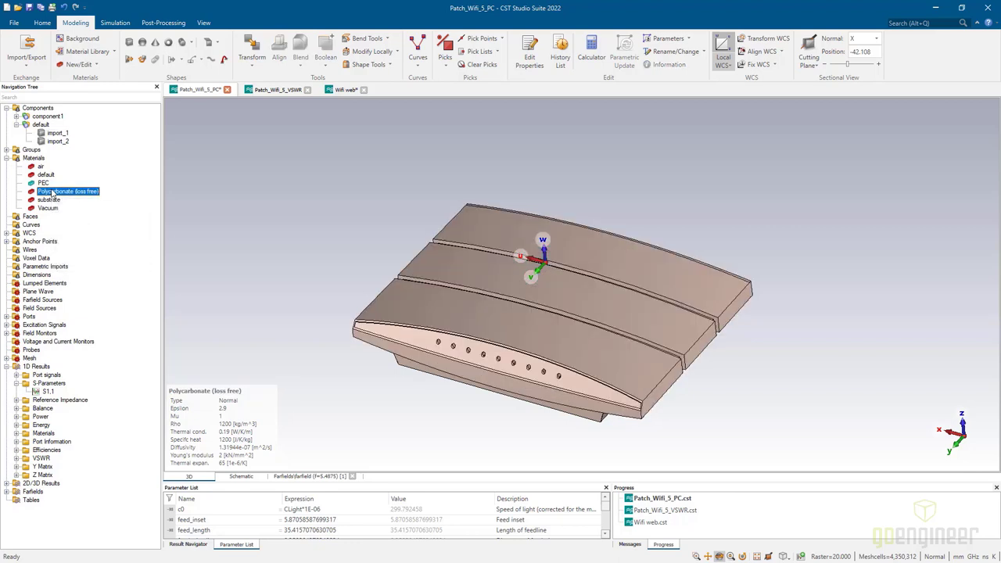
drag(49, 194, 45, 141)
scroll(260, 257, down, 1)
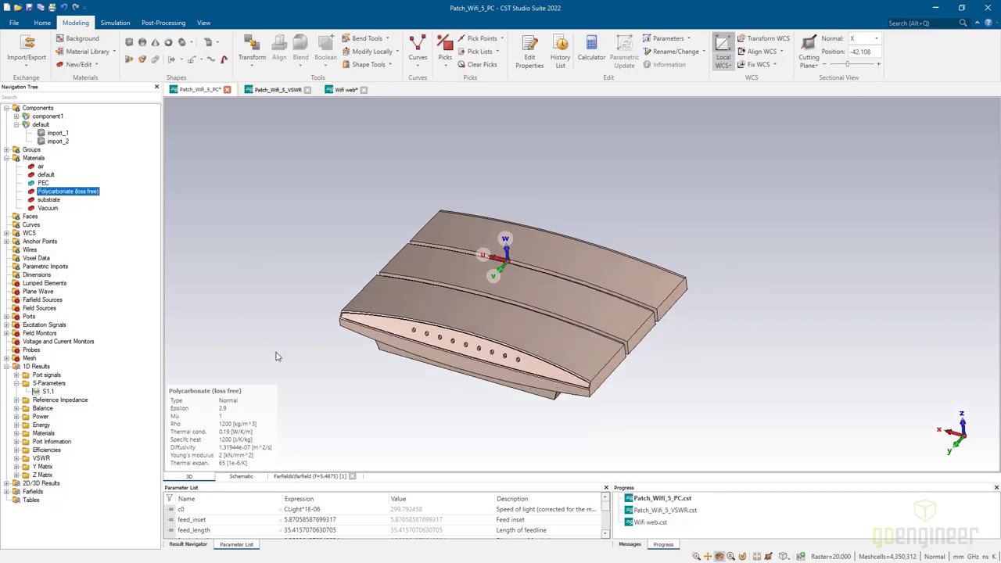
scroll(283, 366, up, 1)
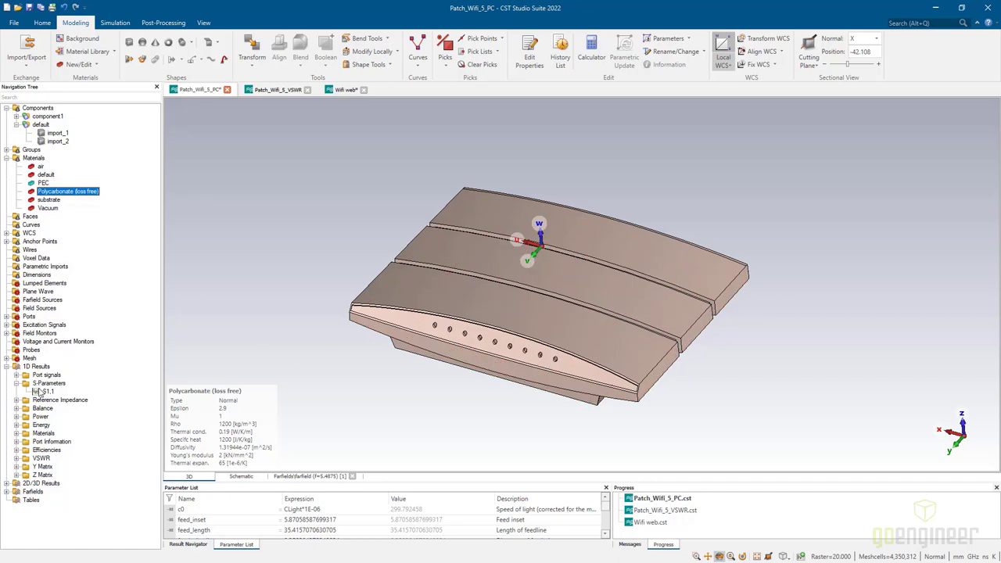
Plot S1,1 for patch_diameter 26.56 only and mark its -34.17 dB minimum at 5.6483 GHz.
click(43, 391)
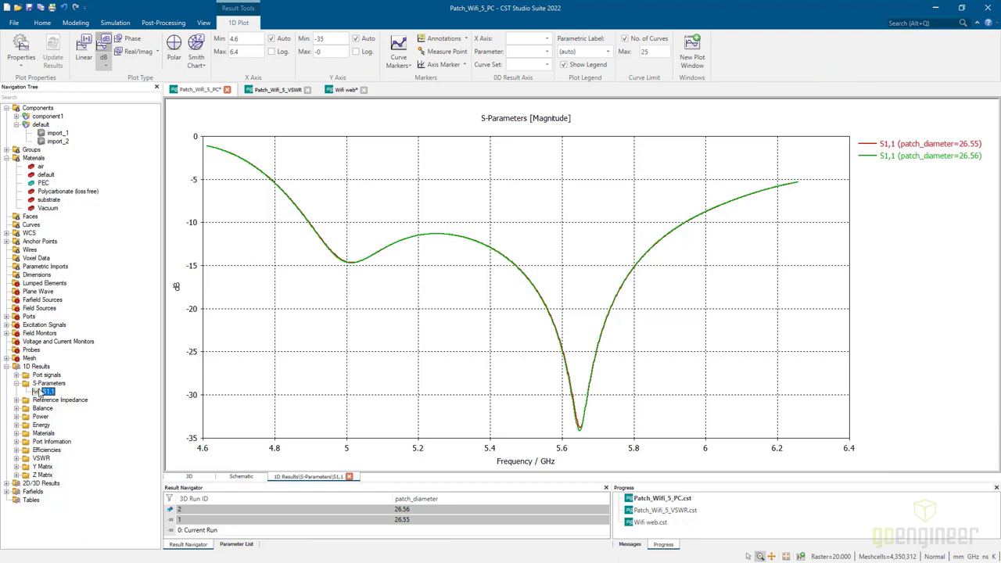
click(209, 514)
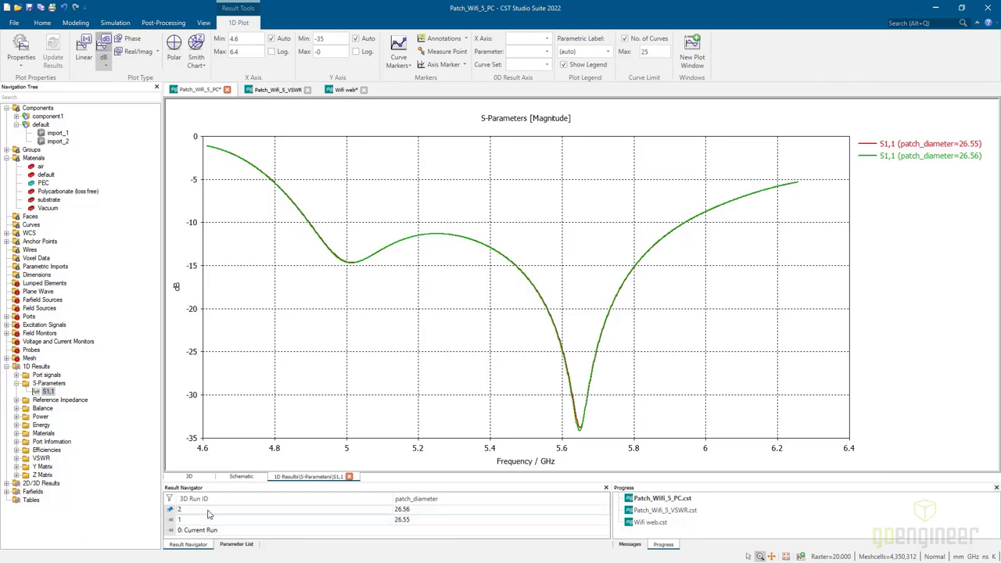
click(209, 512)
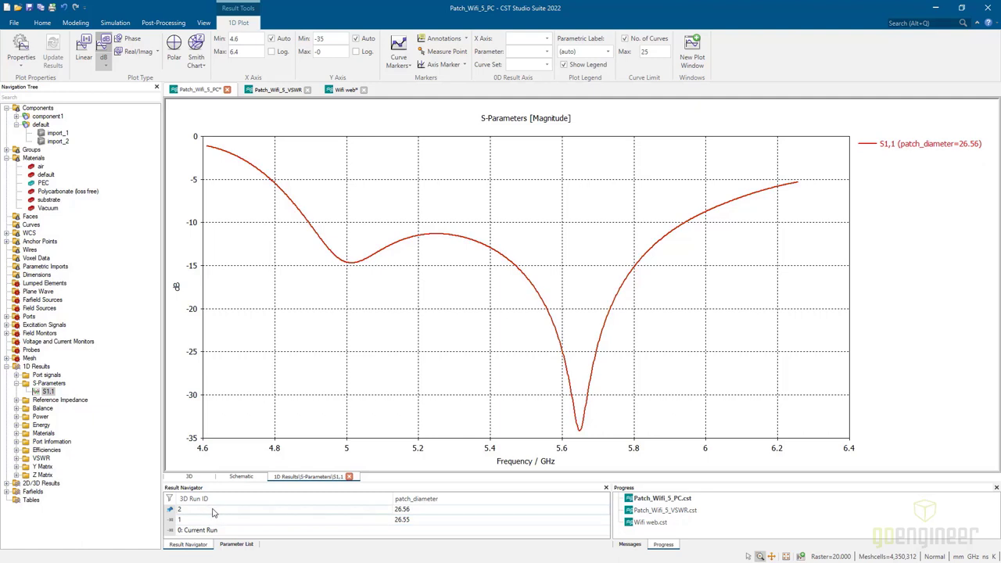
right_click(416, 336)
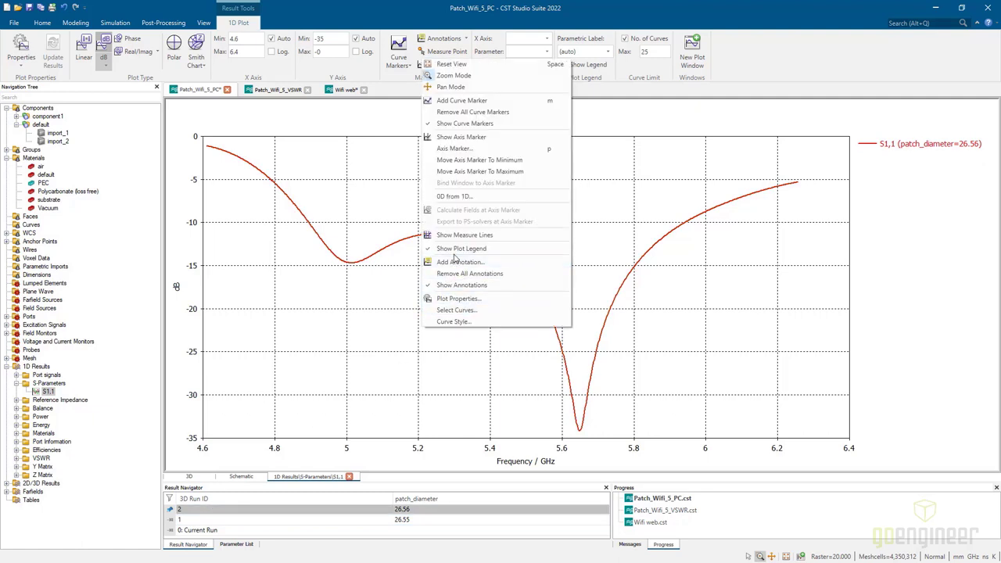
click(476, 160)
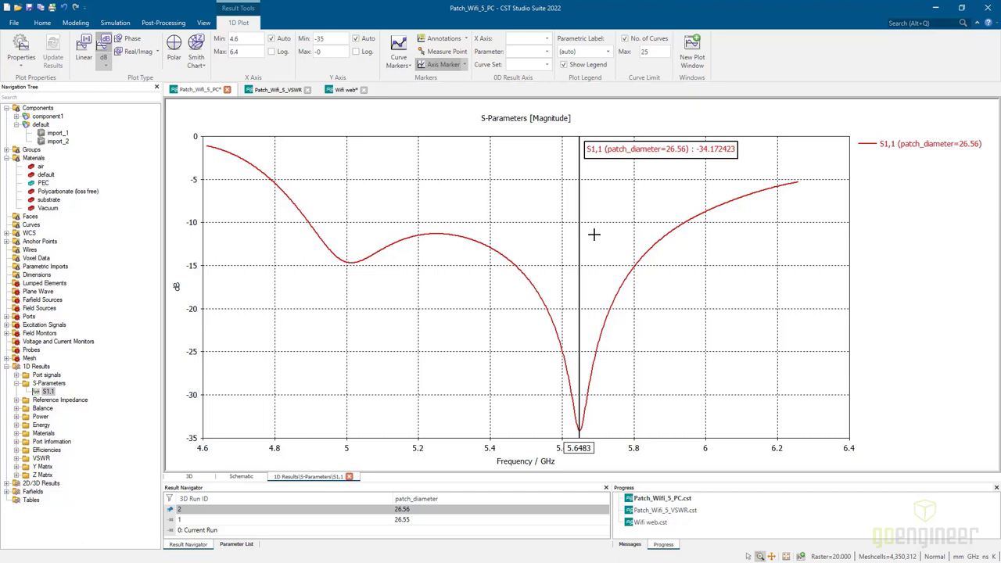
Show the 5.4875 GHz farfield directivity plot, then switch to the Patch_Wifi_5_VSWR project.
click(7, 483)
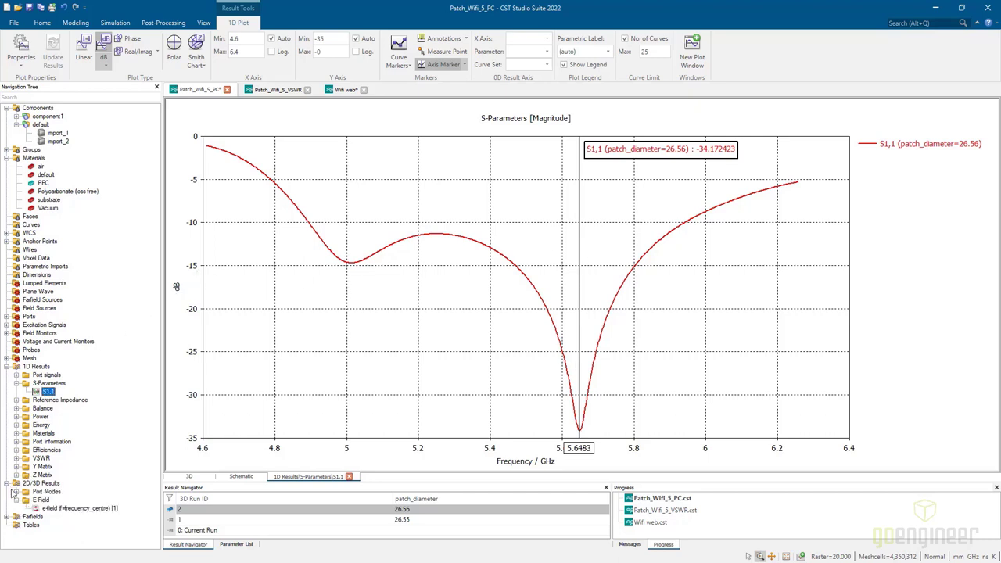
click(7, 483)
click(7, 491)
click(26, 510)
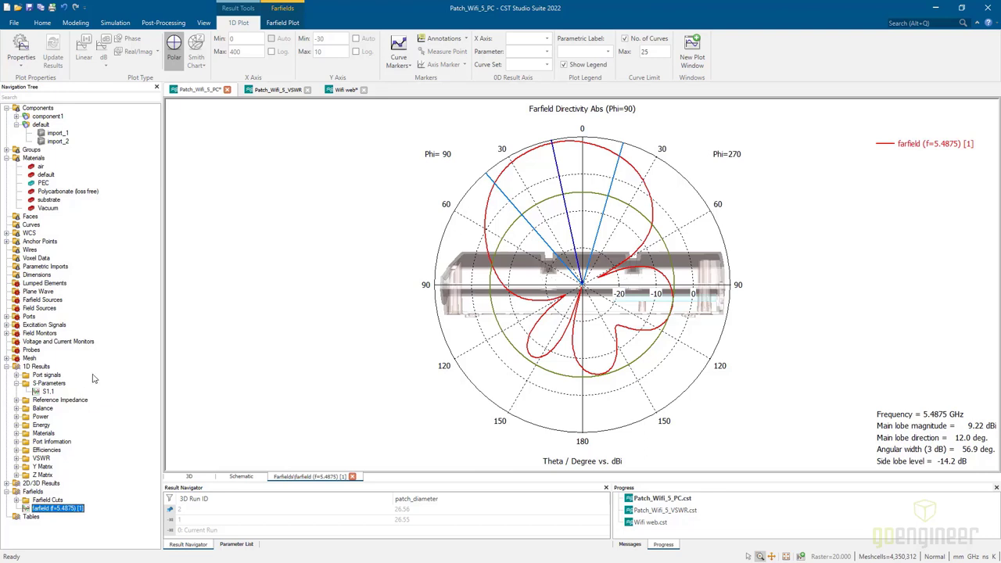
click(265, 90)
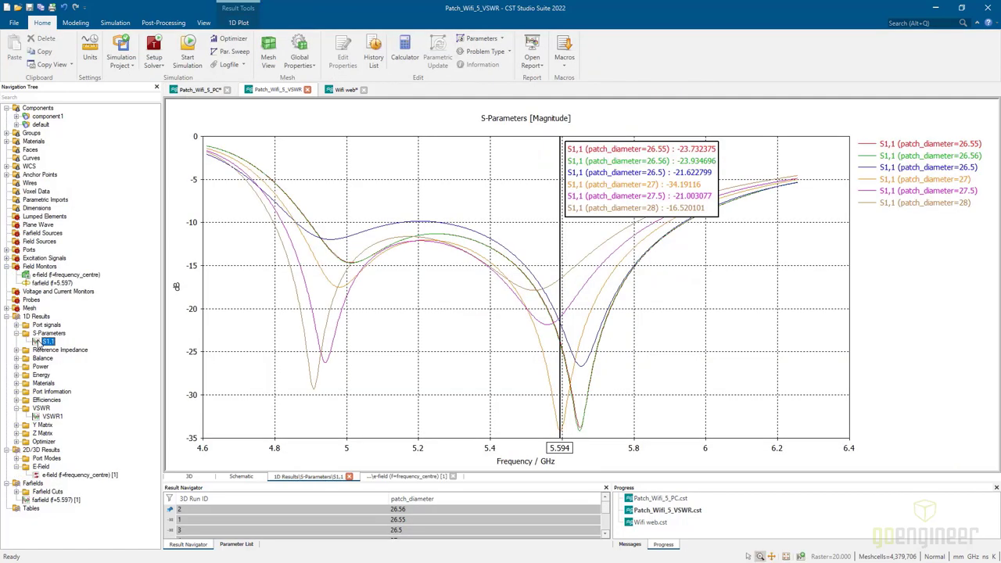
Review Sequence 1's patch_diameter sweep range, 26.50 to 28 in 0.5 steps, without changing it.
click(245, 55)
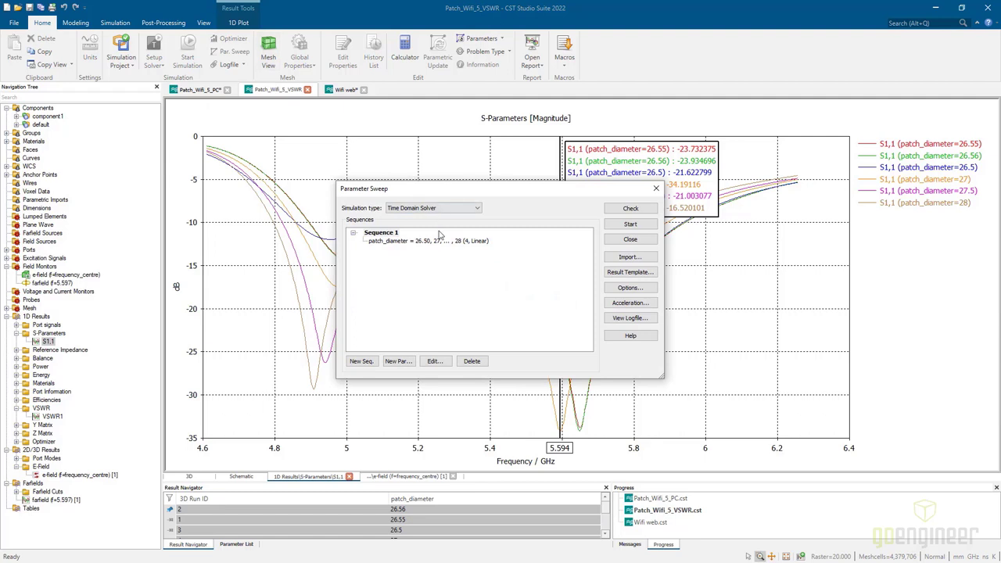
click(434, 361)
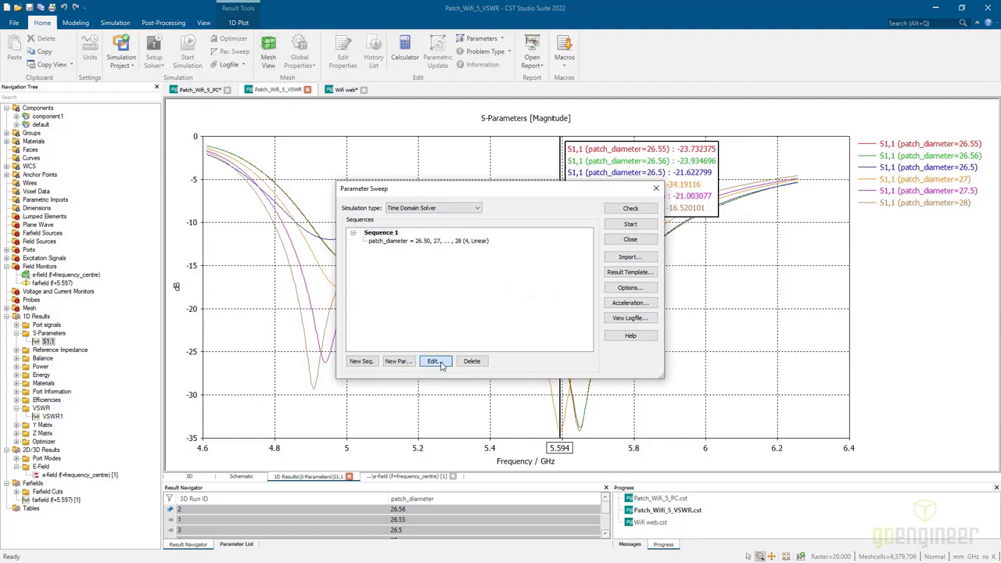
click(430, 242)
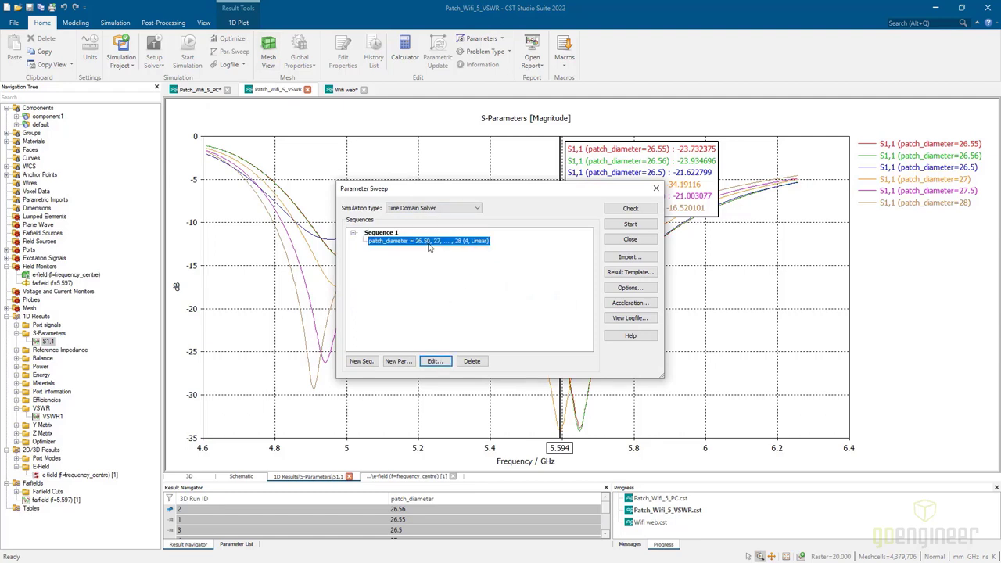
click(434, 363)
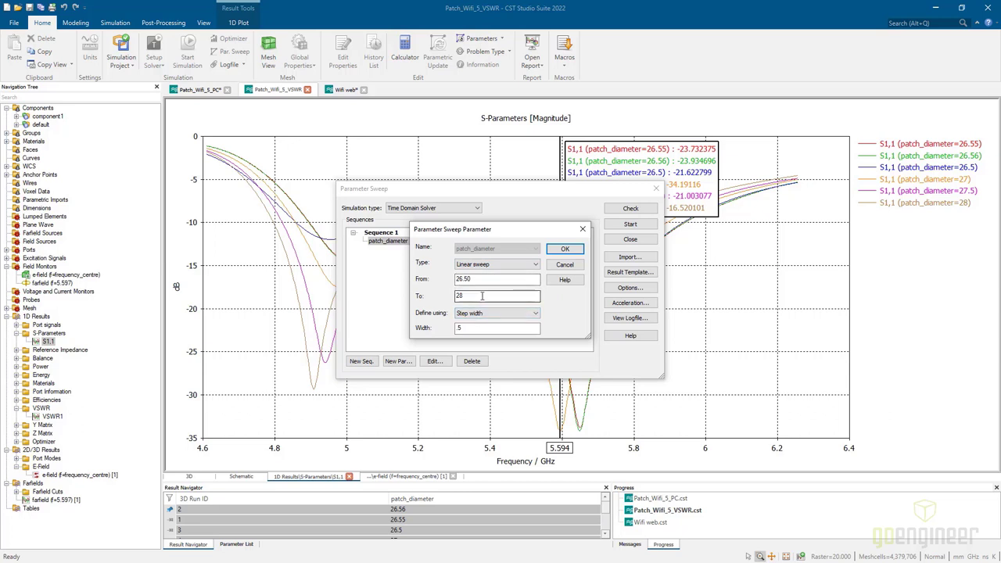
click(480, 329)
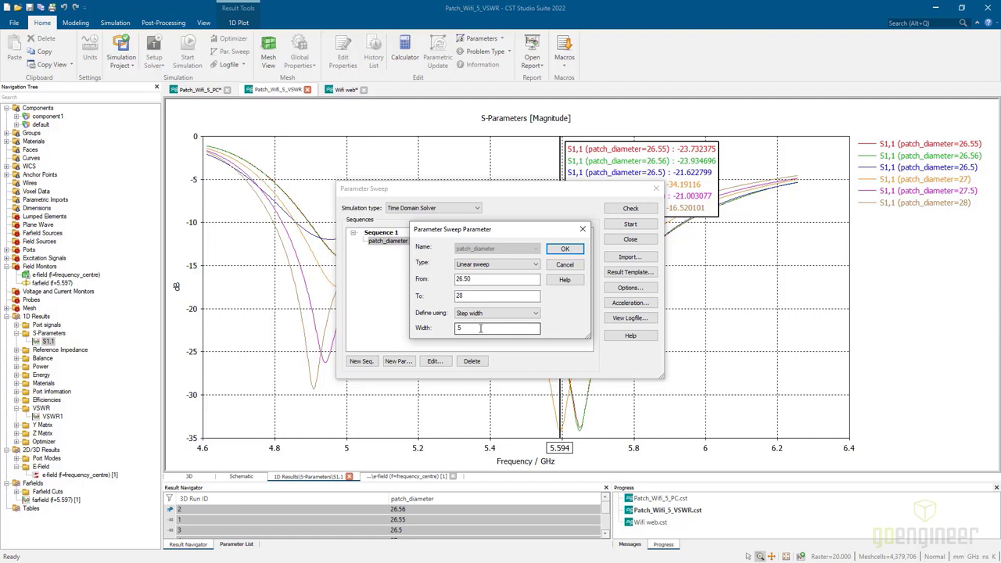
click(557, 266)
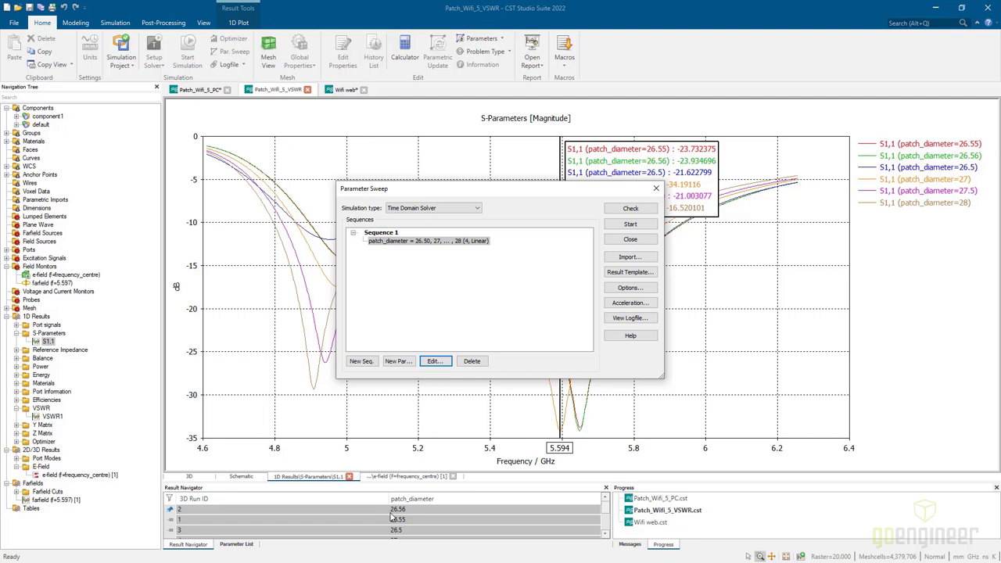
Close the sweep setup and plot only the patch_diameter 26.56 and 27 S1,1 curves.
click(630, 239)
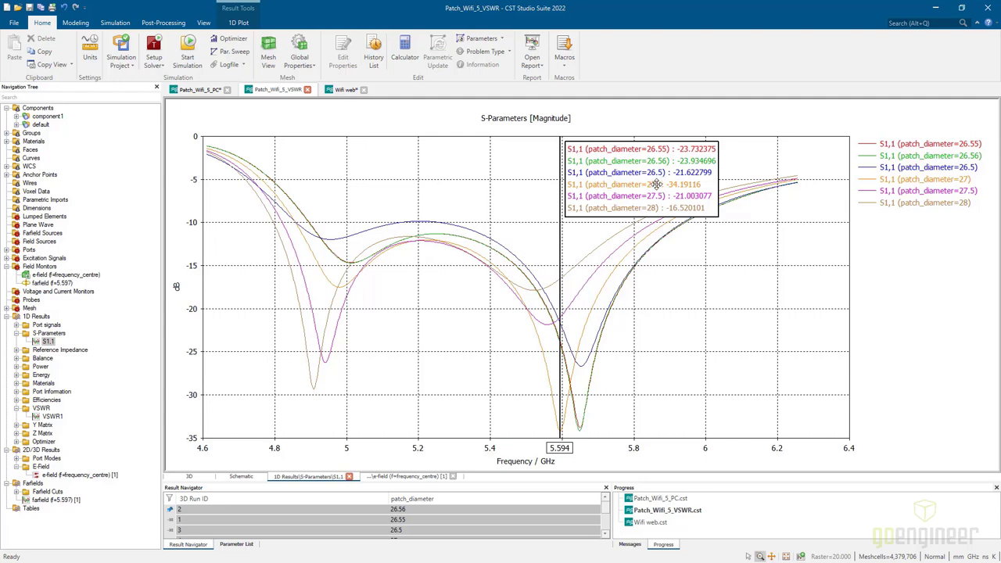
scroll(516, 512, down, 1)
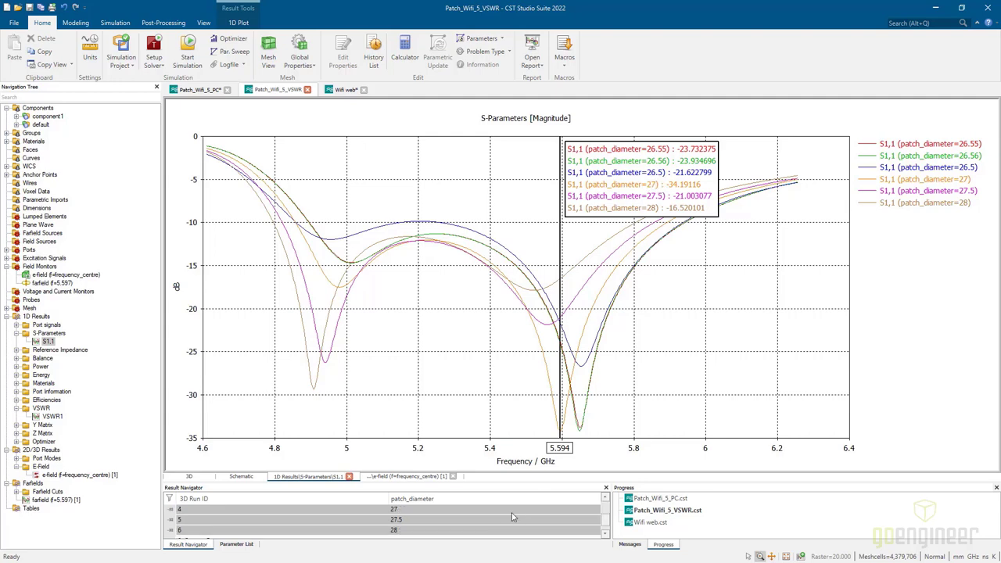
ctrl+click(209, 509)
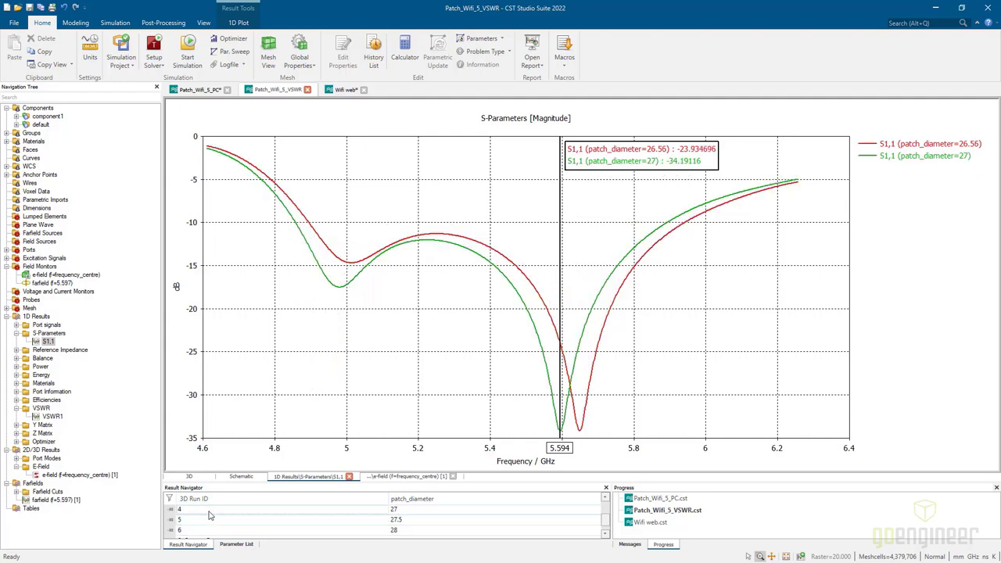
scroll(209, 514, up, 1)
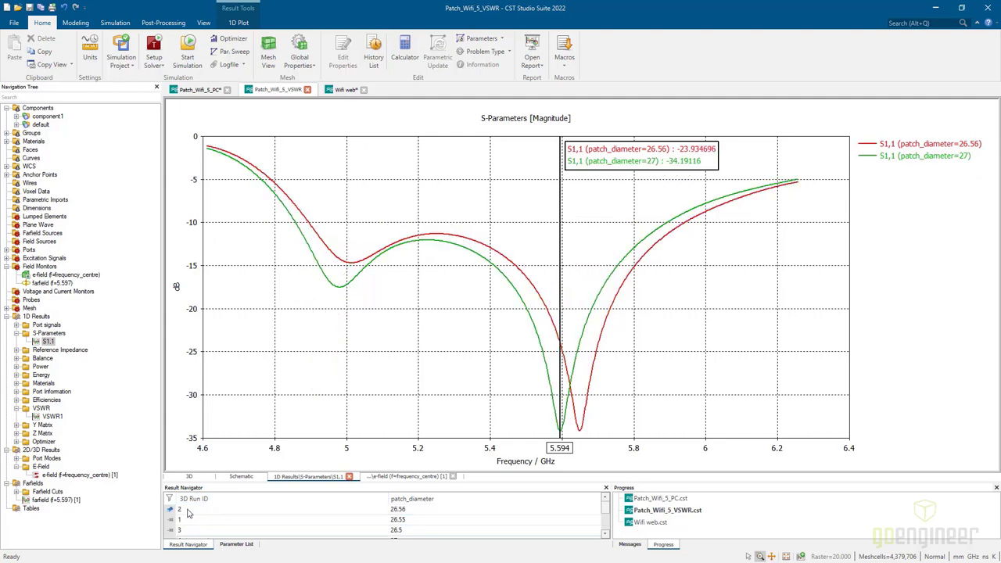
scroll(335, 531, down, 2)
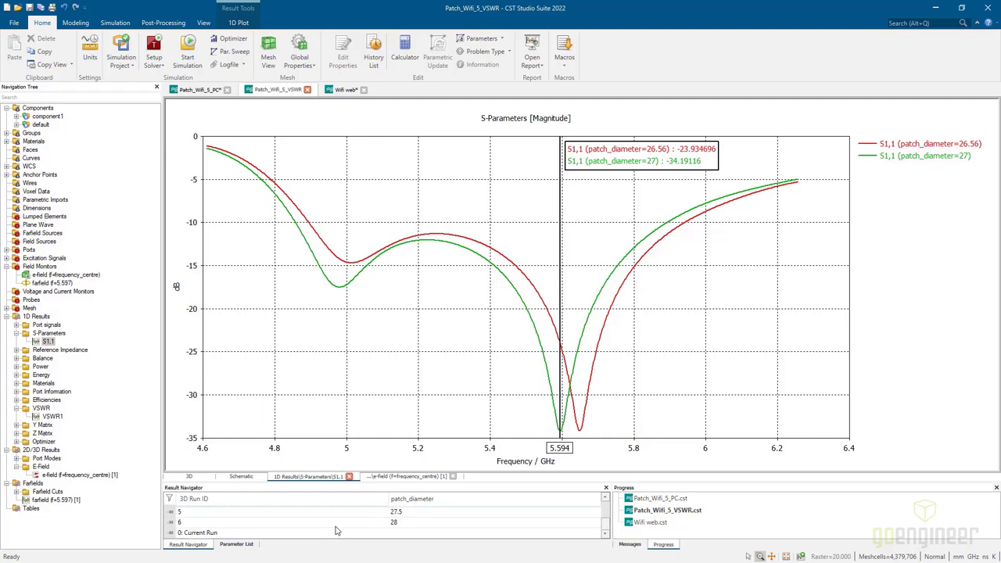
scroll(311, 525, up, 2)
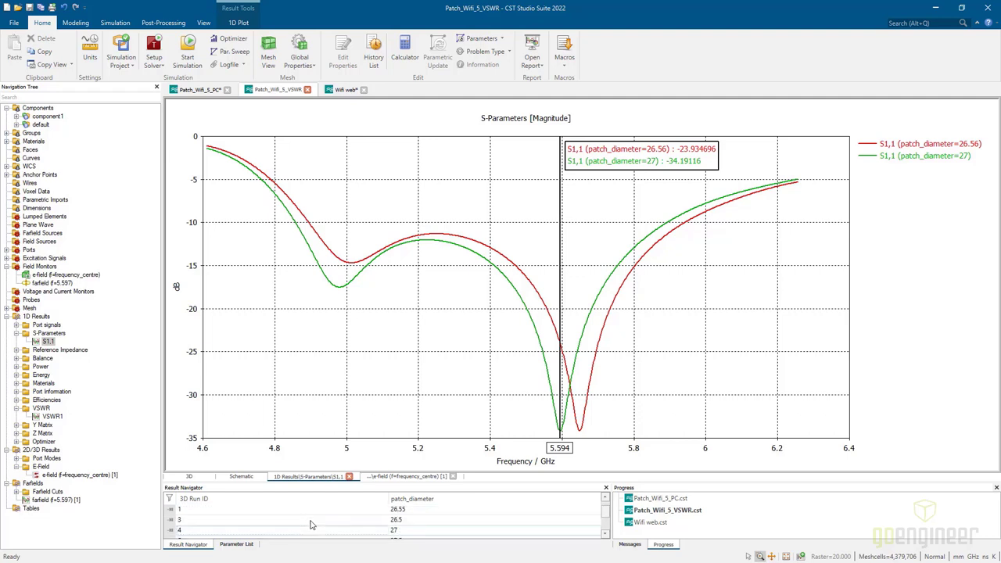
Show the 5.597 GHz farfield in 3D and polar form, then the frequency_centre e-field on the housing.
click(26, 501)
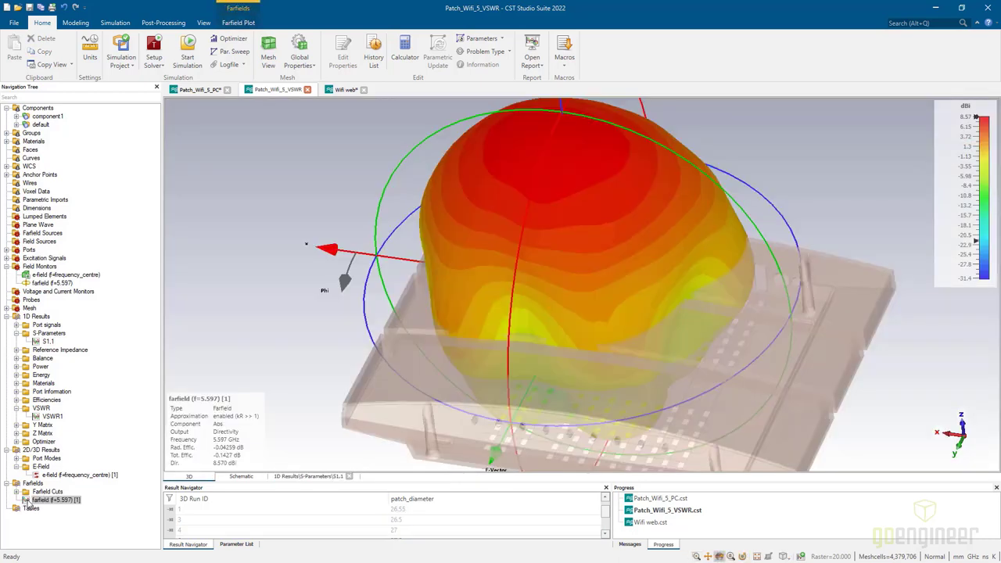
click(249, 26)
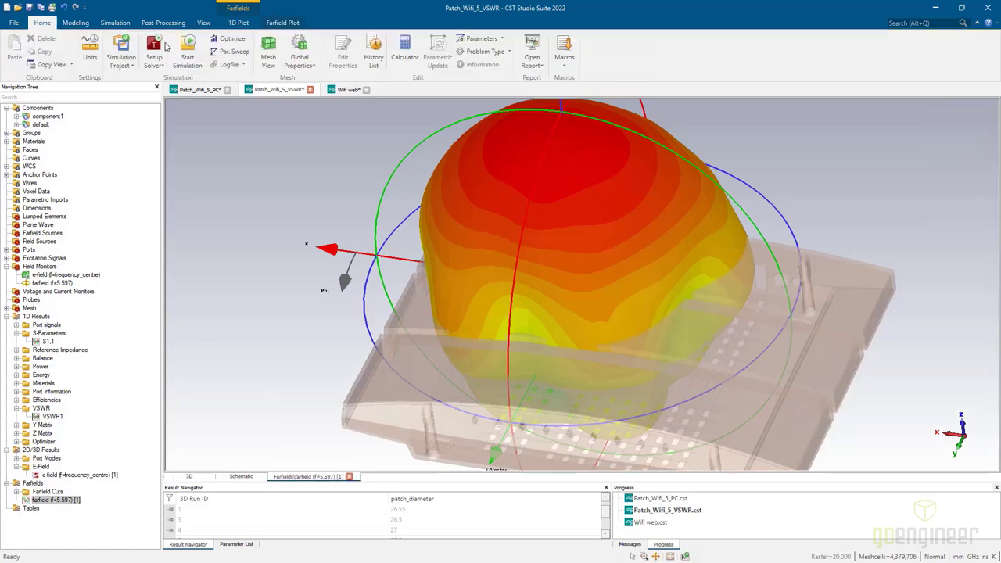
click(167, 44)
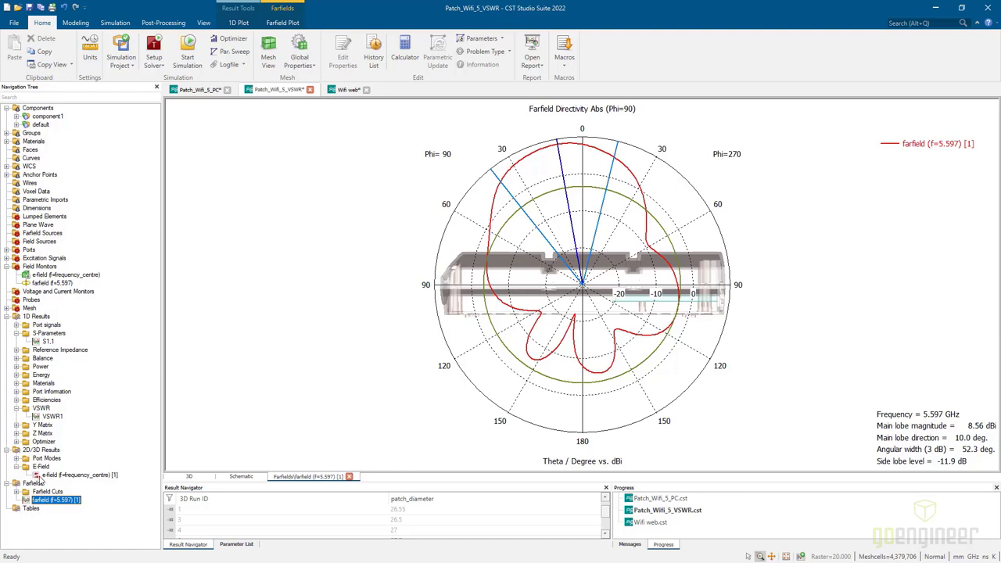
click(43, 476)
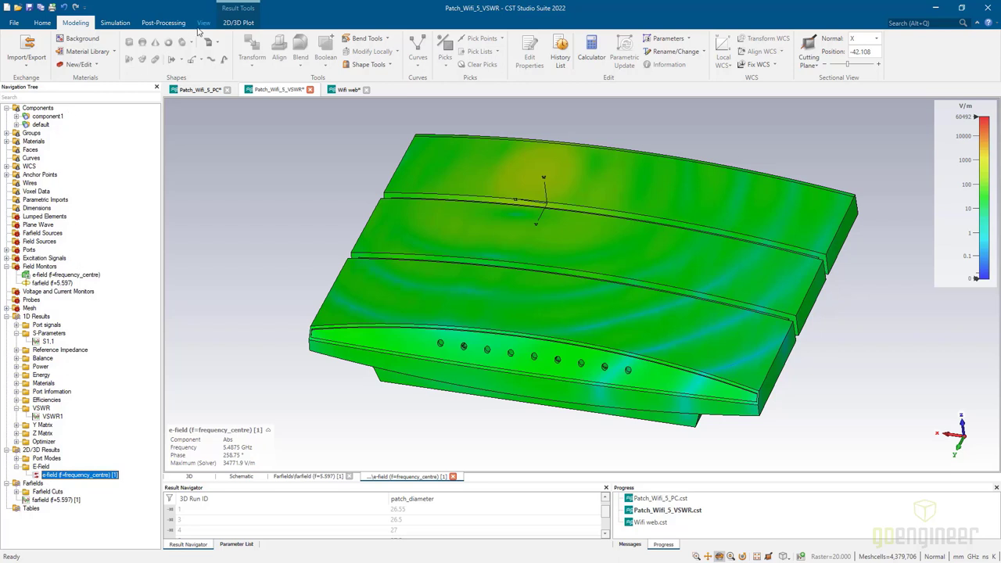
Start the Animate Fields phase animation of the e-field on the router housing.
click(239, 23)
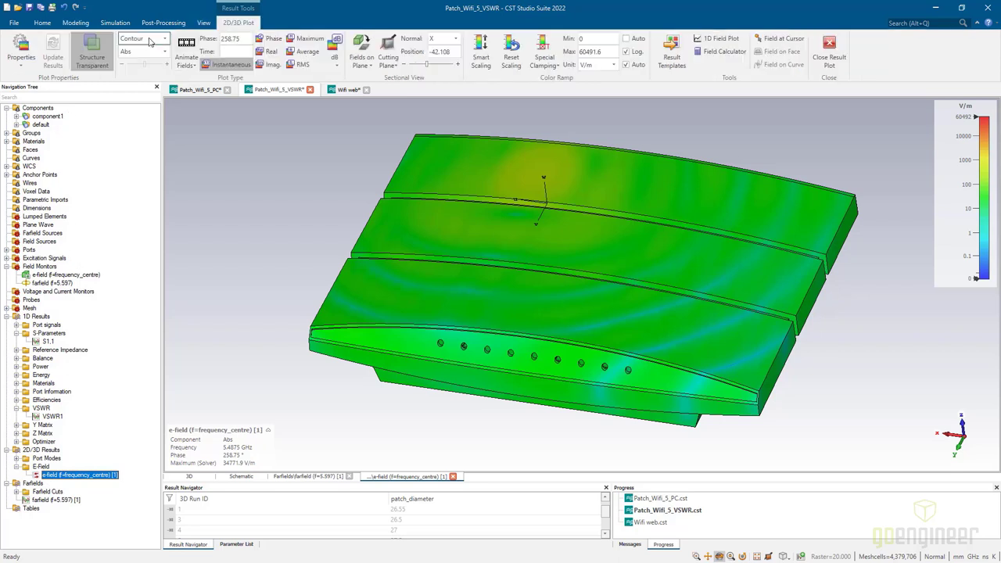
click(188, 44)
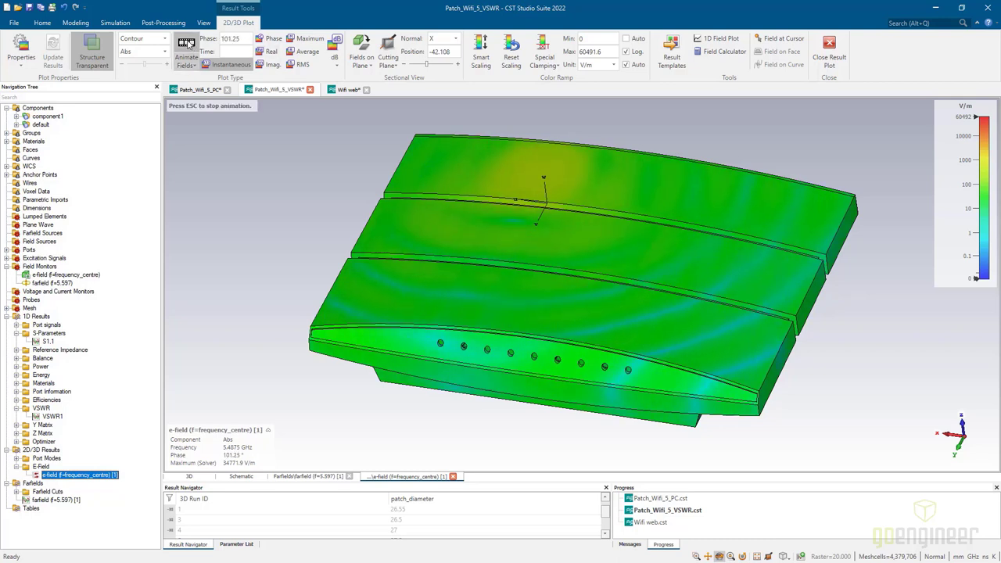